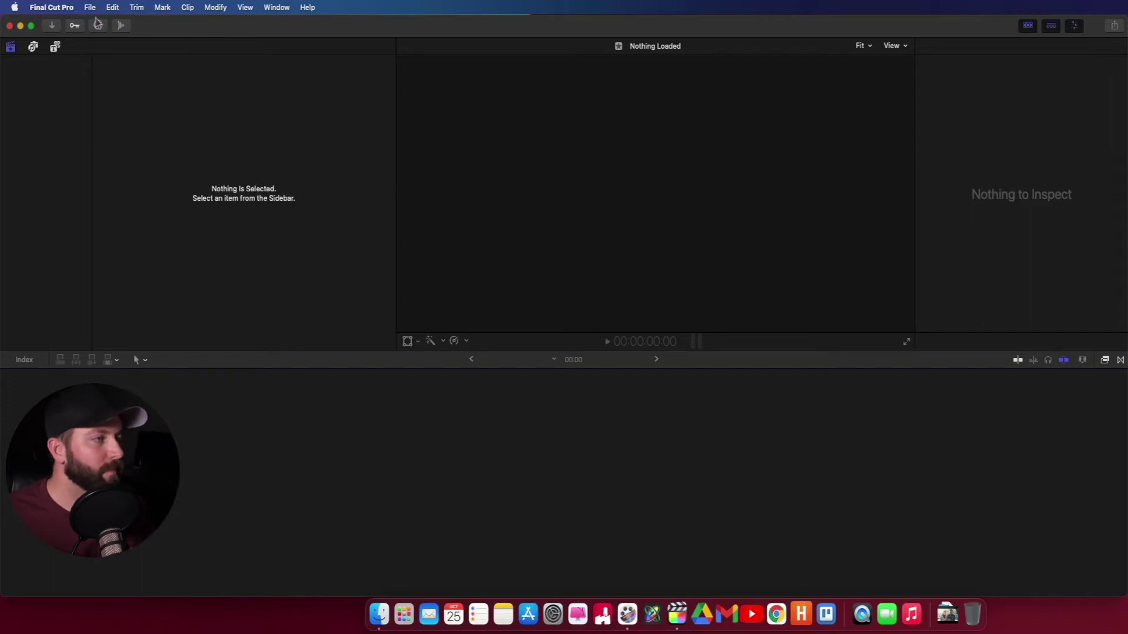
# Step: Hide the inspector and timeline, and widen the browser and library sidebar
pyautogui.click(1073, 28)
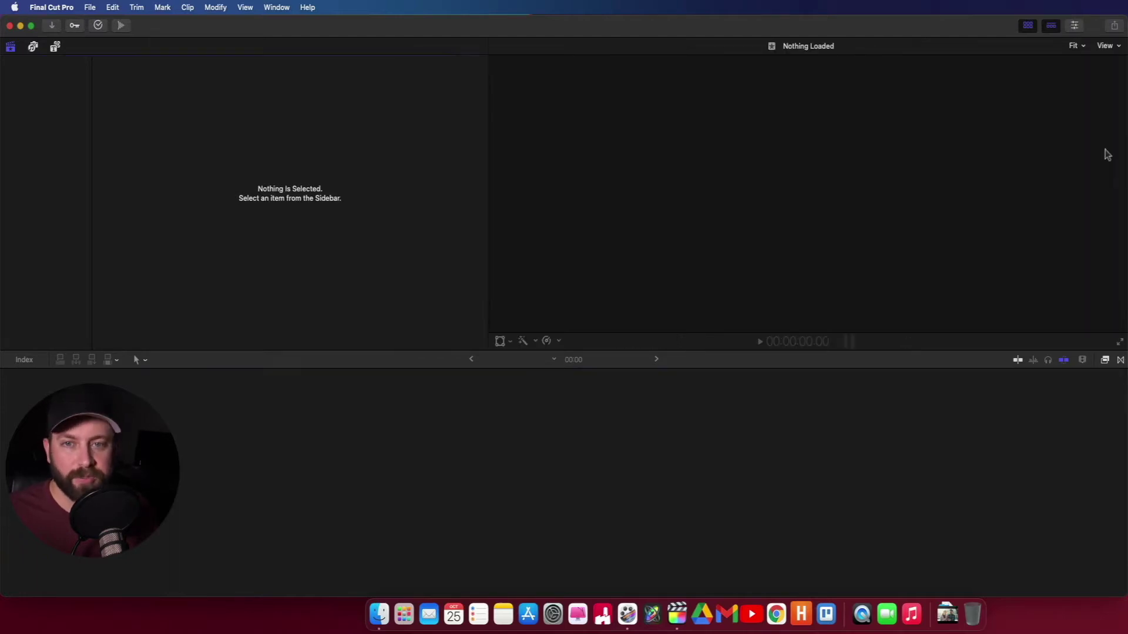
pyautogui.click(1052, 27)
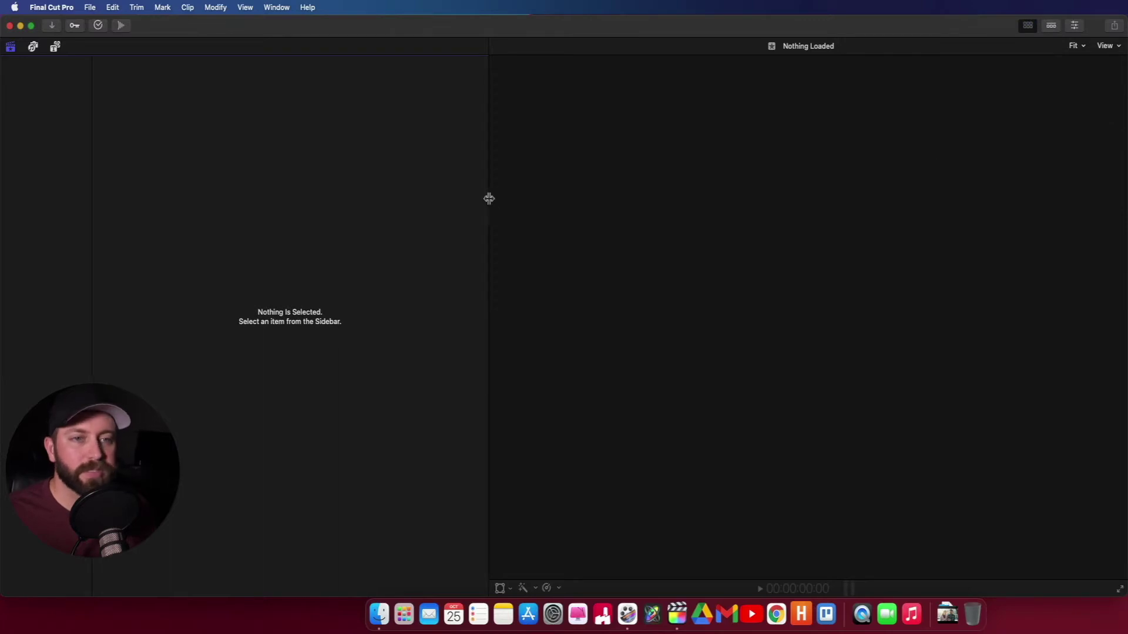
pyautogui.moveTo(489, 199); pyautogui.dragTo(627, 187)
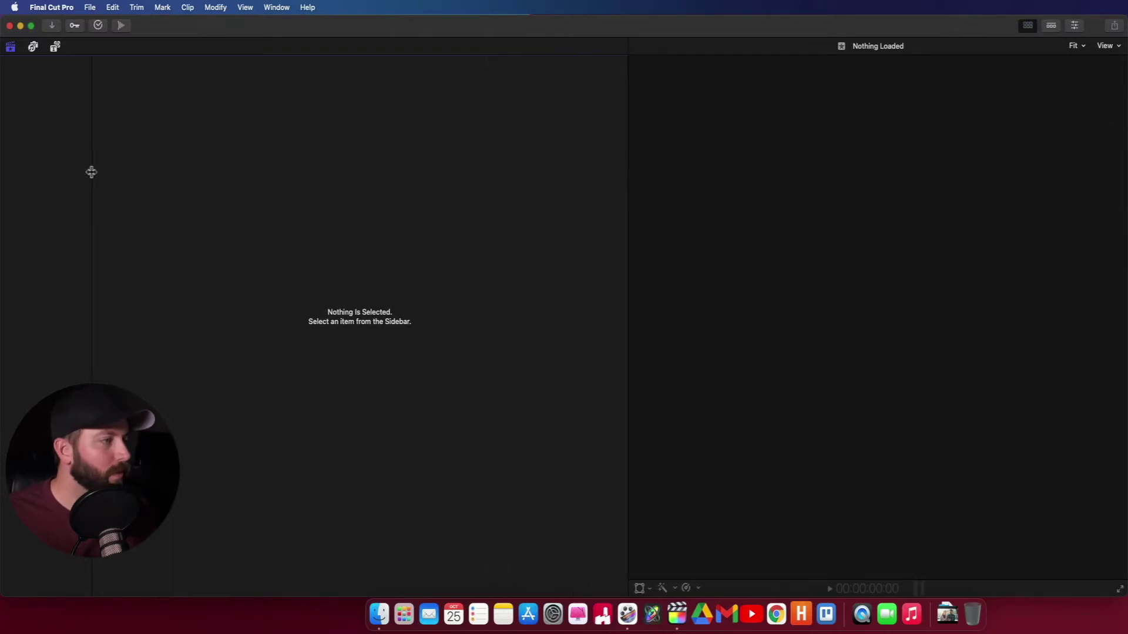
pyautogui.moveTo(91, 172); pyautogui.dragTo(117, 171)
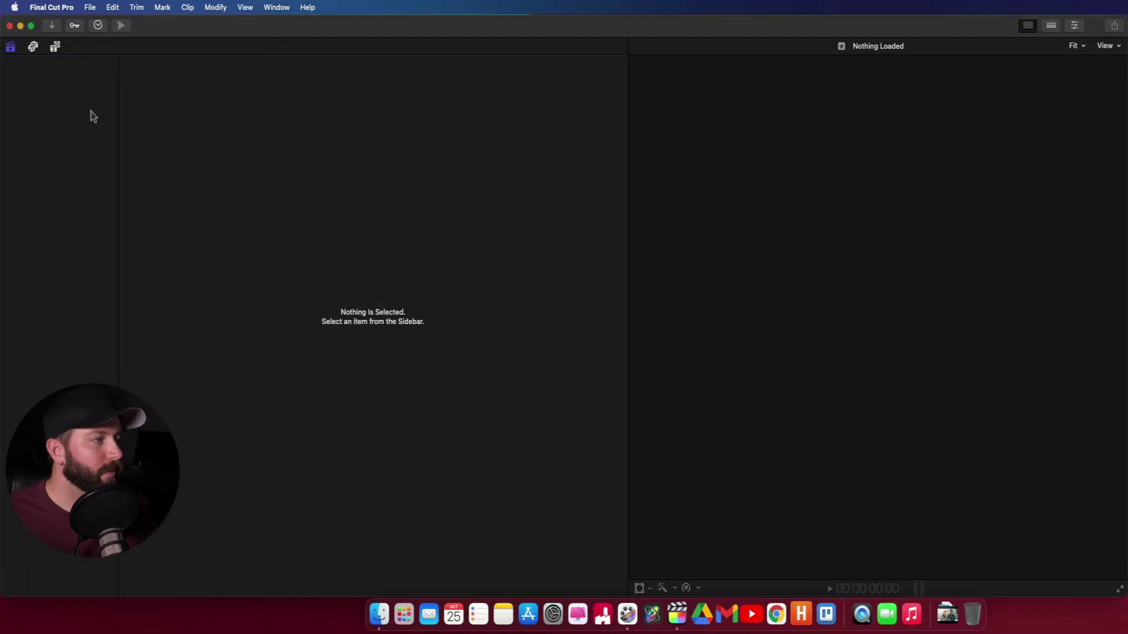
# Step: Create a new library named 'Storage' and save it on the Desktop
pyautogui.click(91, 8)
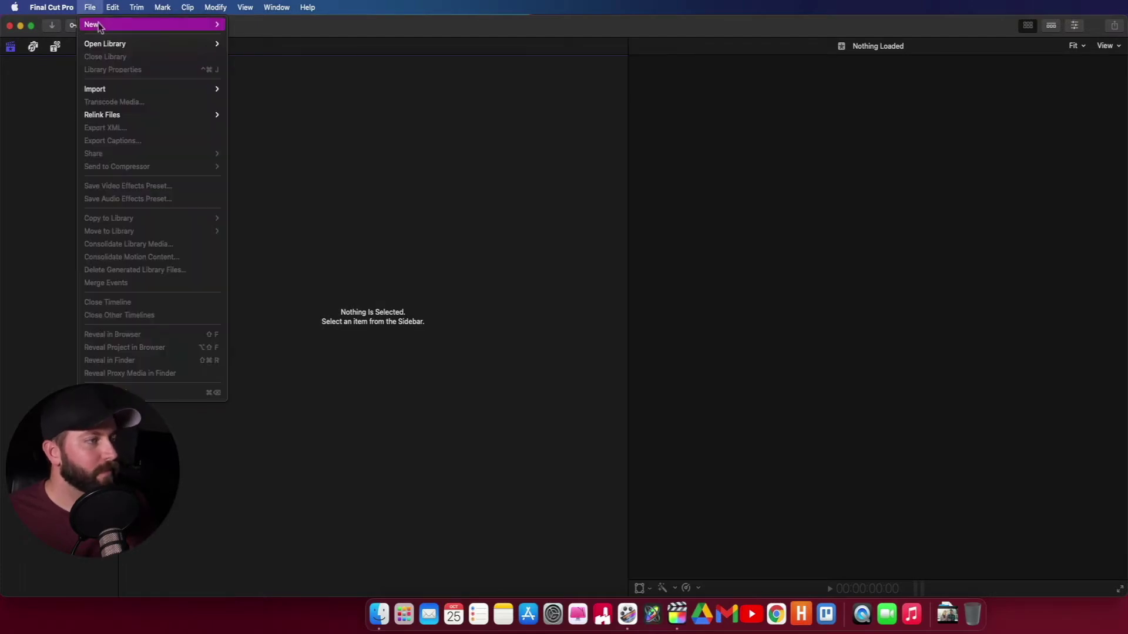
pyautogui.click(273, 51)
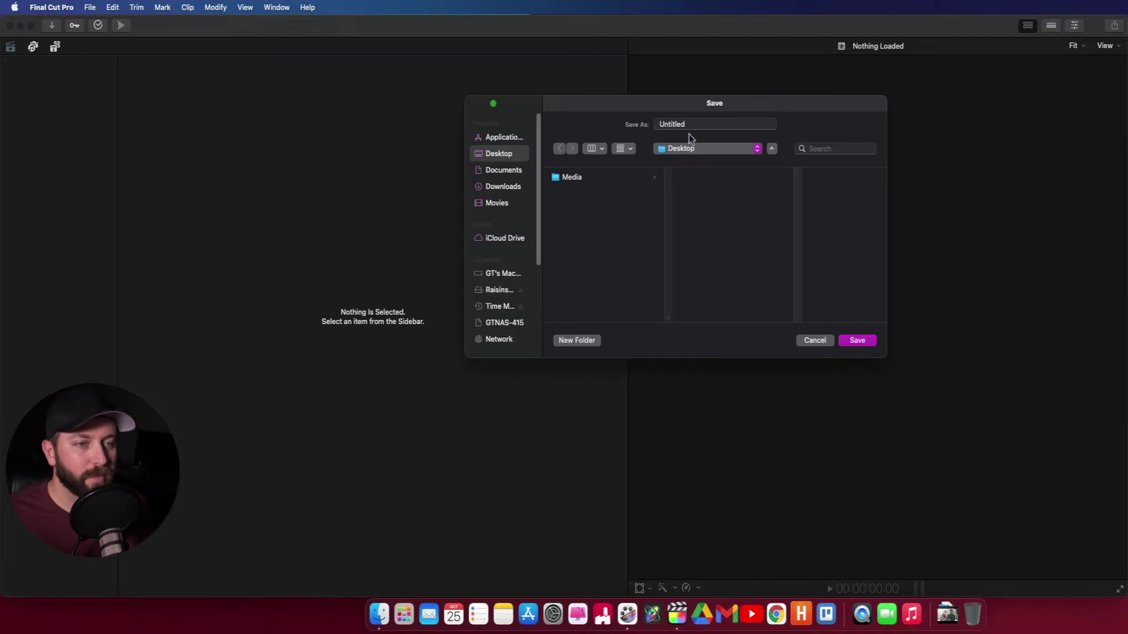
pyautogui.doubleClick(711, 123)
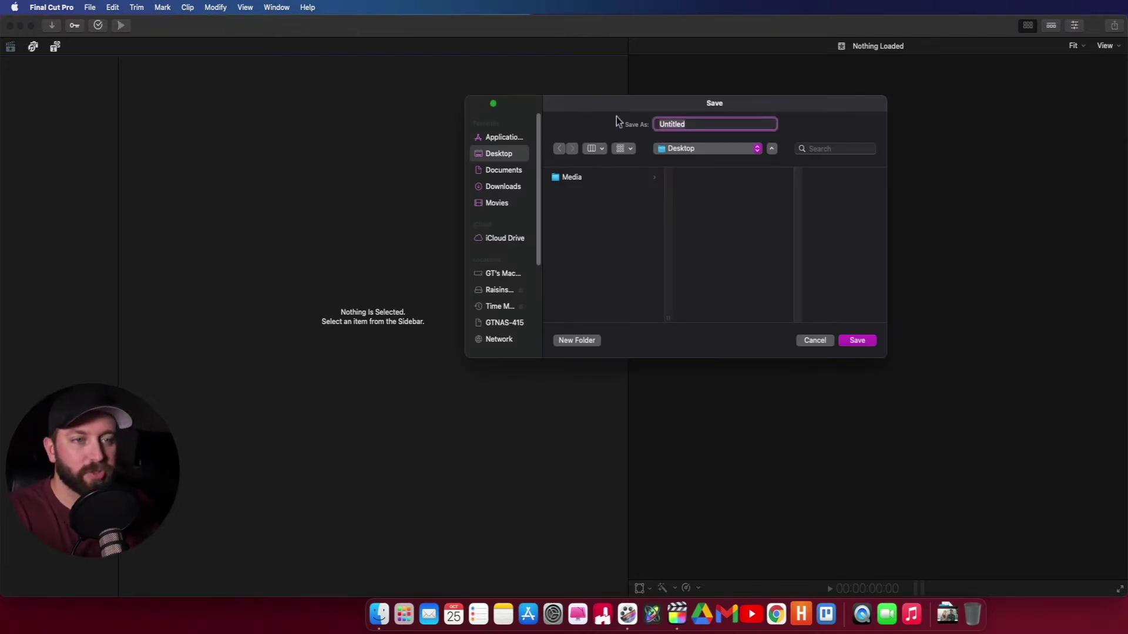
pyautogui.write('Storage')
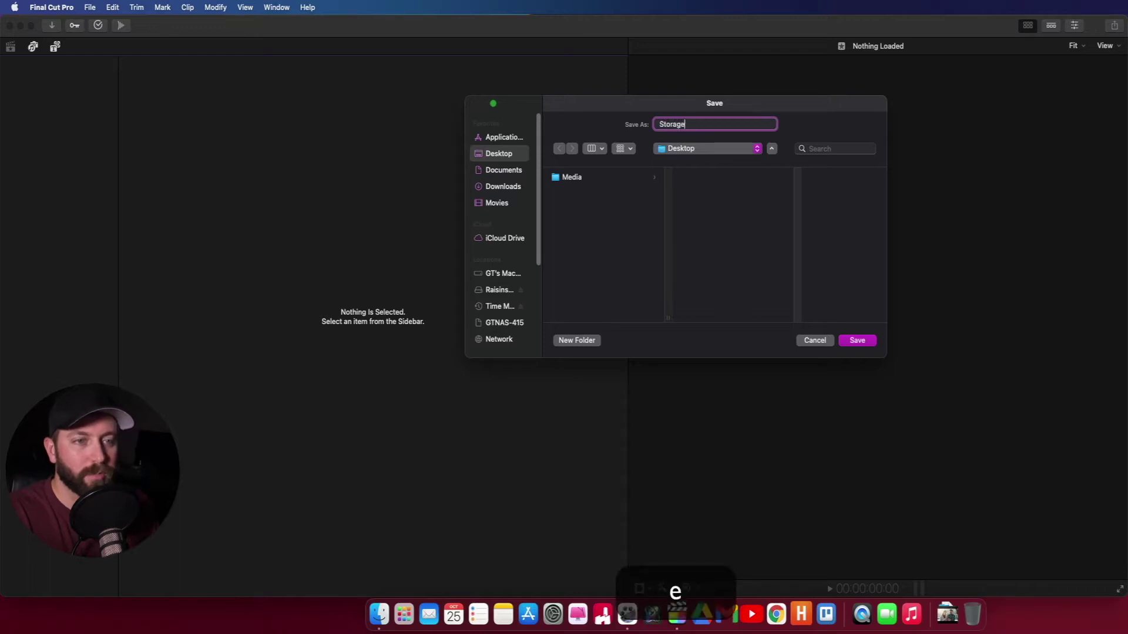
pyautogui.click(857, 341)
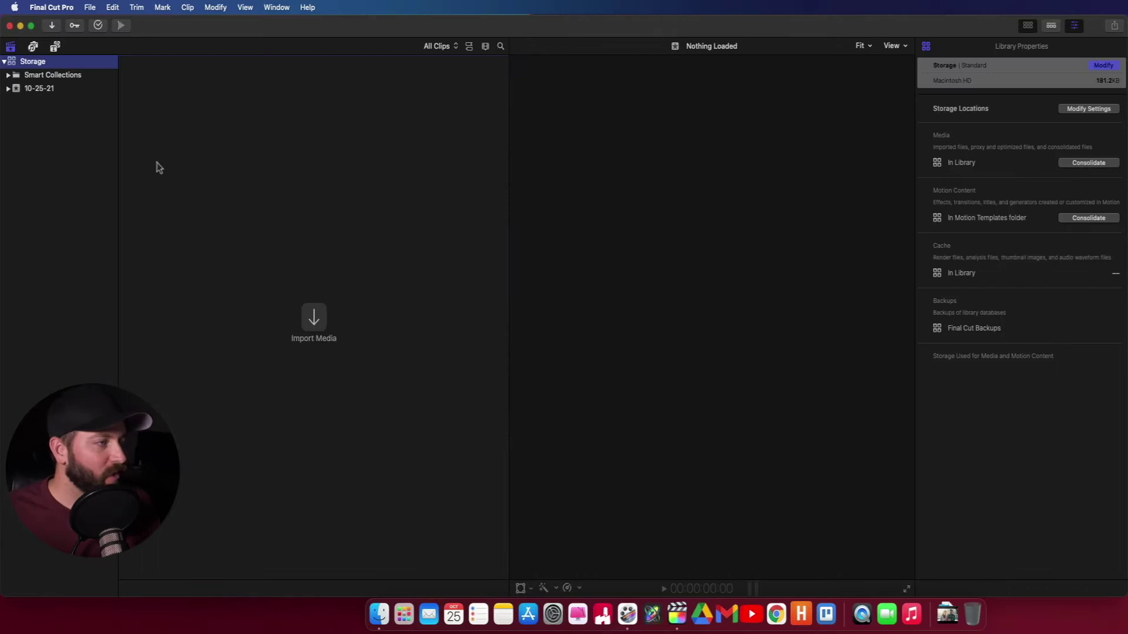
# Step: Rename the 10-25-21 event to 'Storage Event' and view the Storage library's storage settings
pyautogui.click(38, 89)
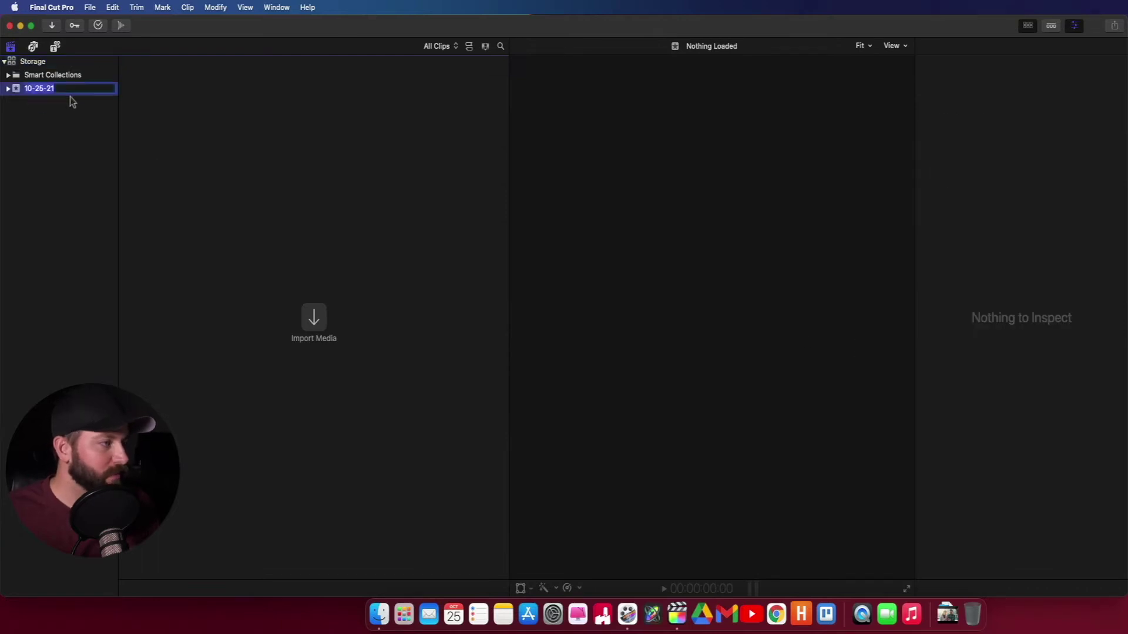
pyautogui.write('Stora')
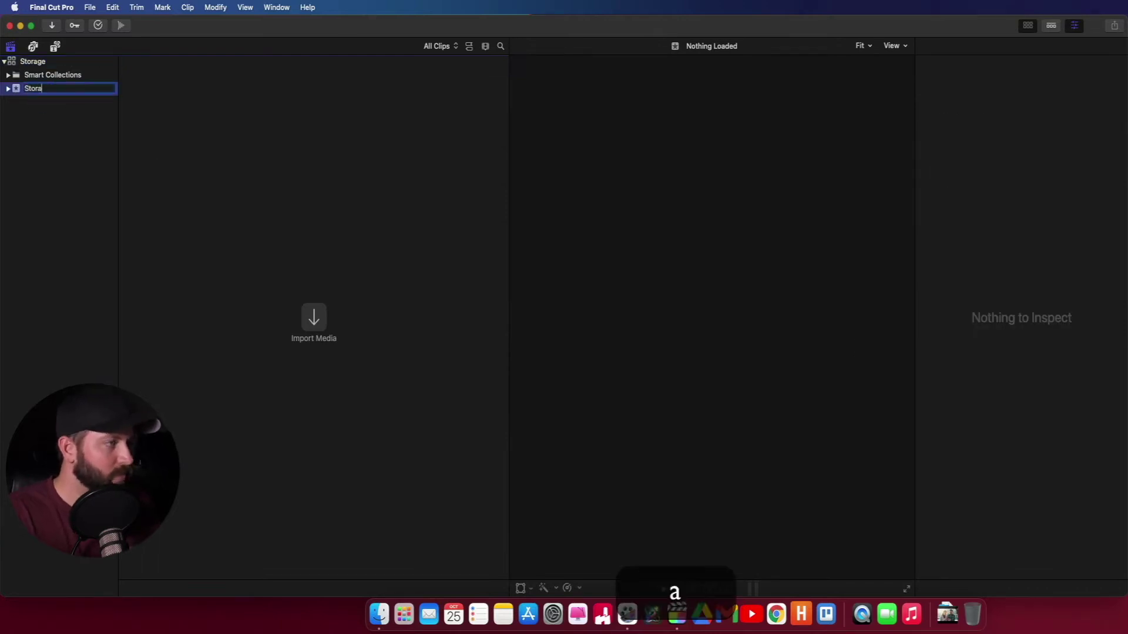
pyautogui.write('ge Event')
pyautogui.press('Return')
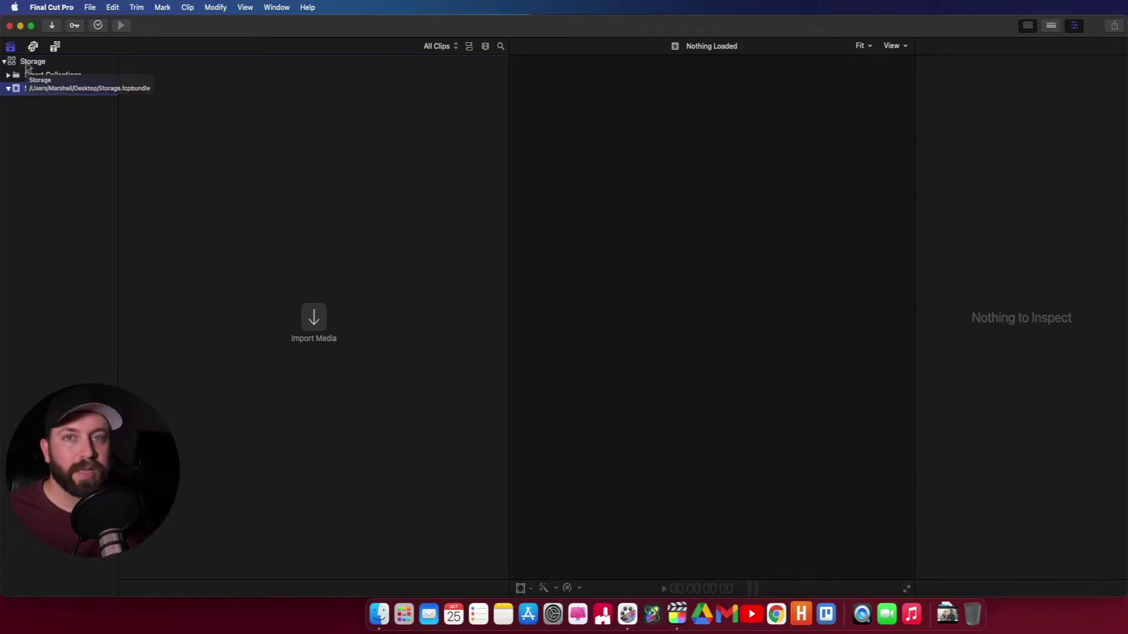
pyautogui.click(28, 64)
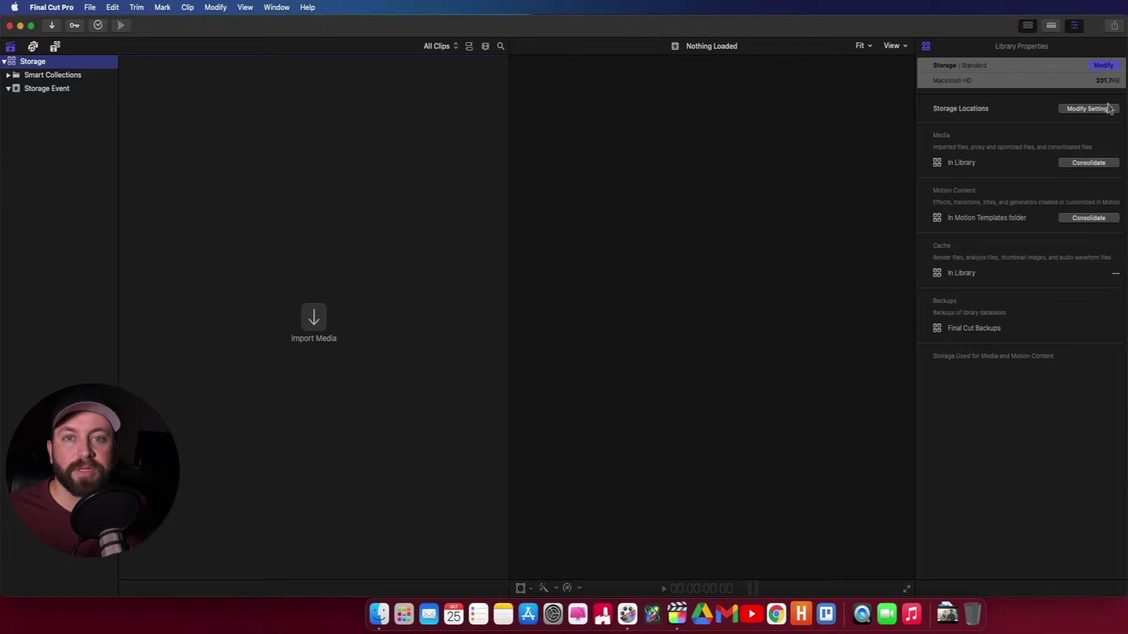
pyautogui.click(1084, 110)
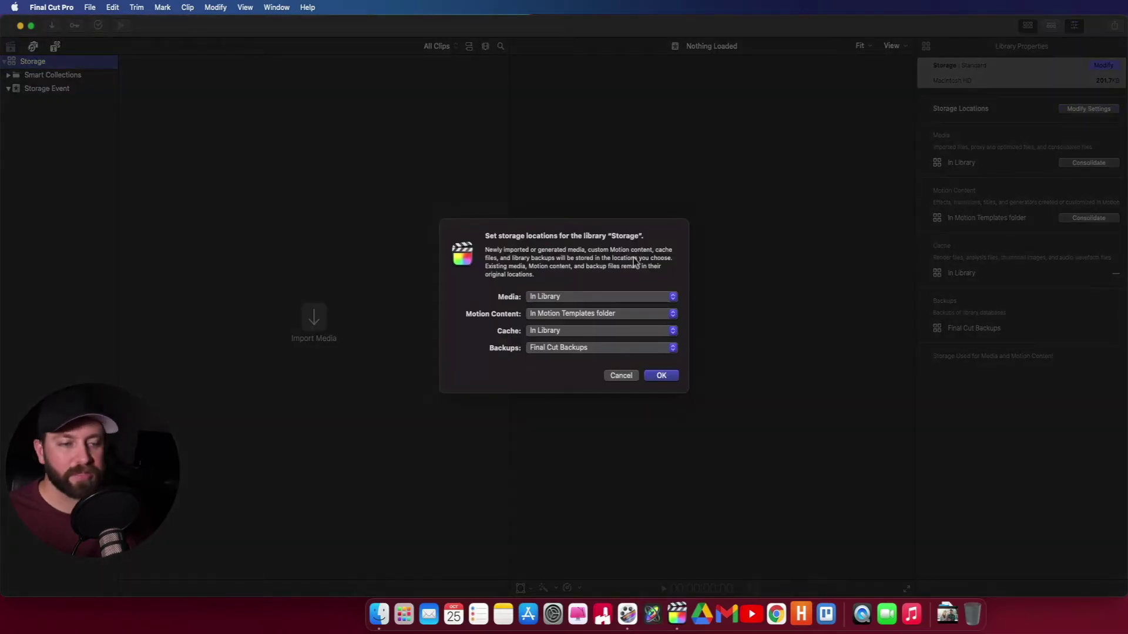
# Step: Review the Media and Cache storage location choices, leaving both unchanged
pyautogui.click(600, 296)
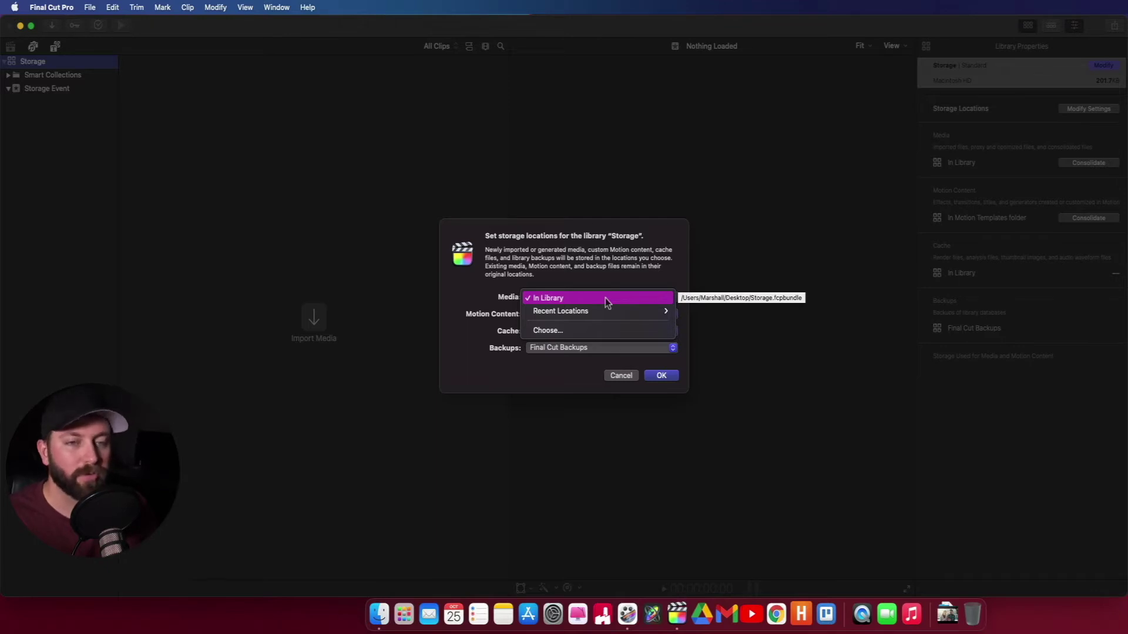
pyautogui.click(592, 327)
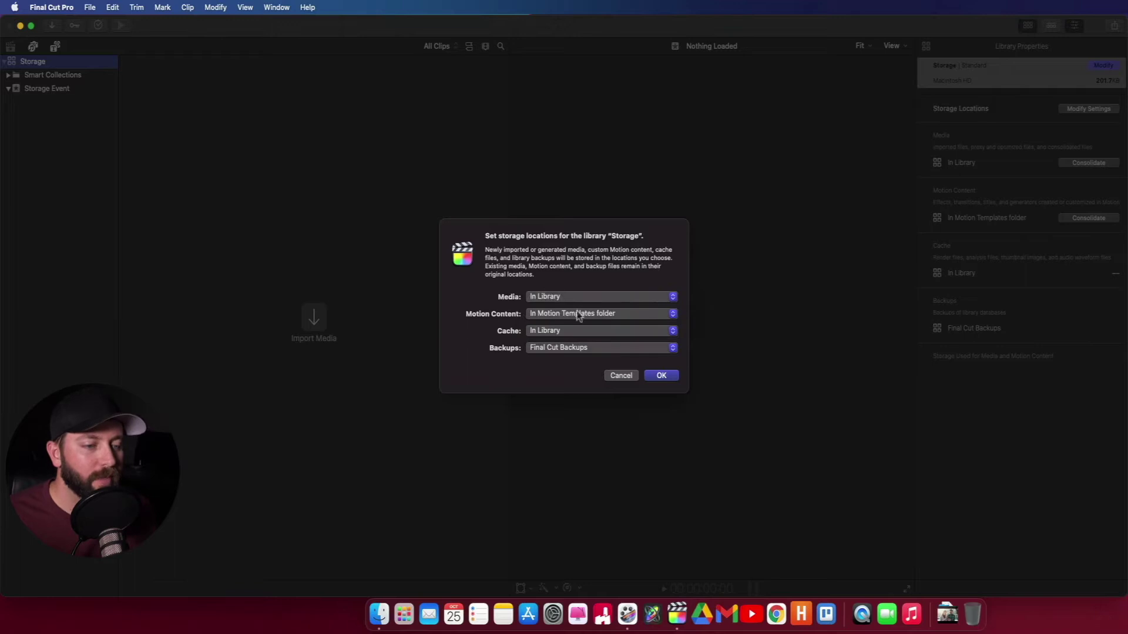
pyautogui.click(573, 295)
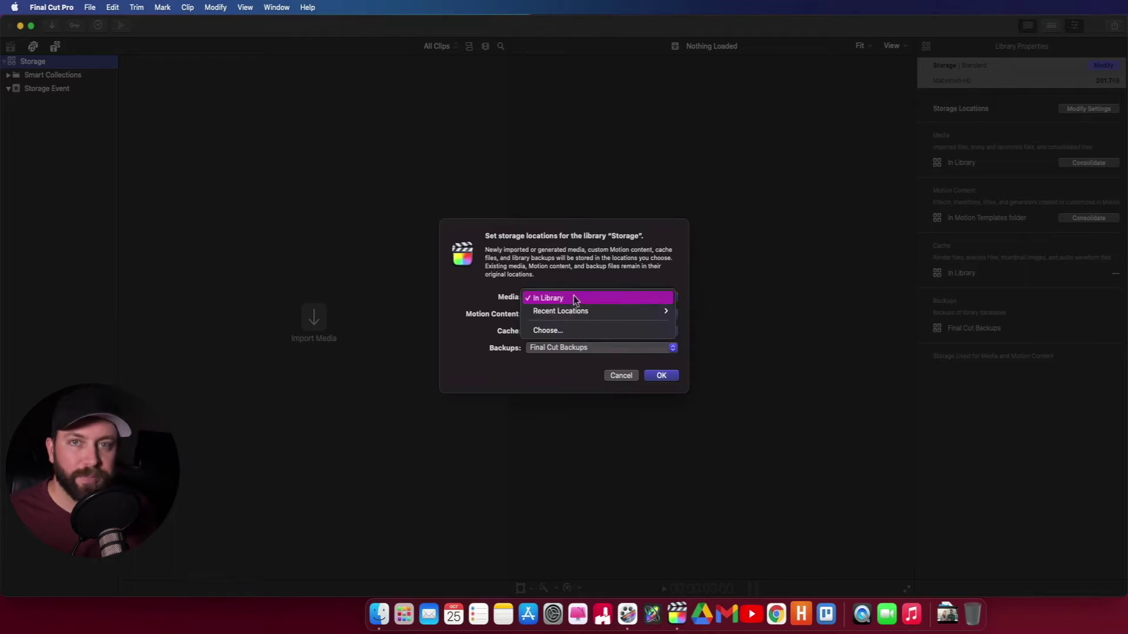
pyautogui.click(507, 300)
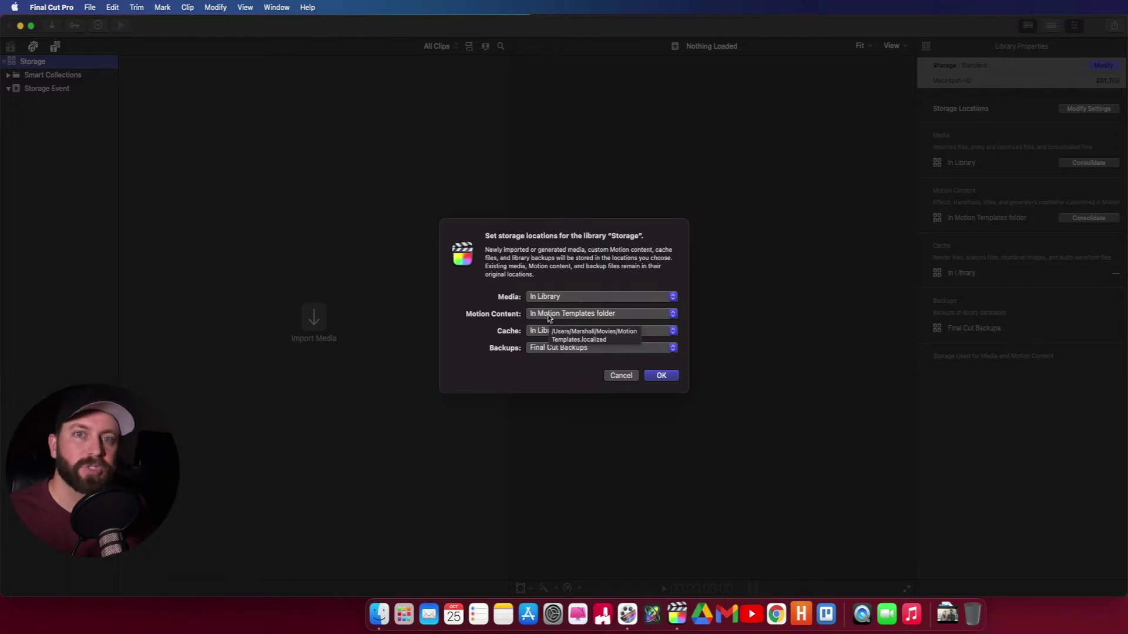
# Step: Review the Motion Content, Cache and Backups location choices without changing them
pyautogui.click(549, 316)
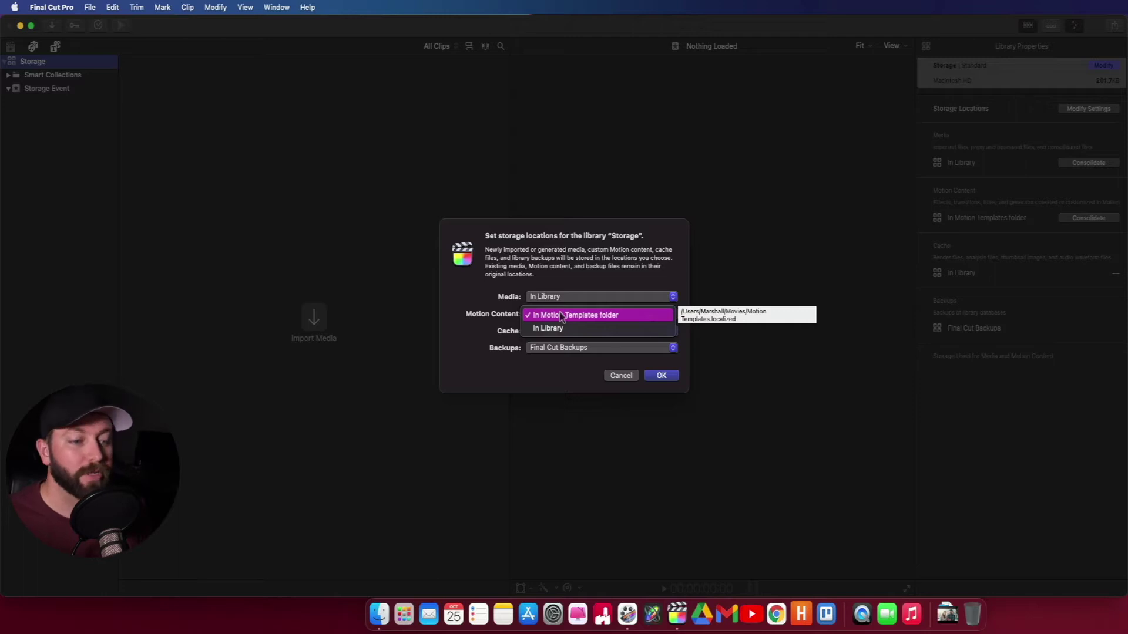
pyautogui.click(563, 317)
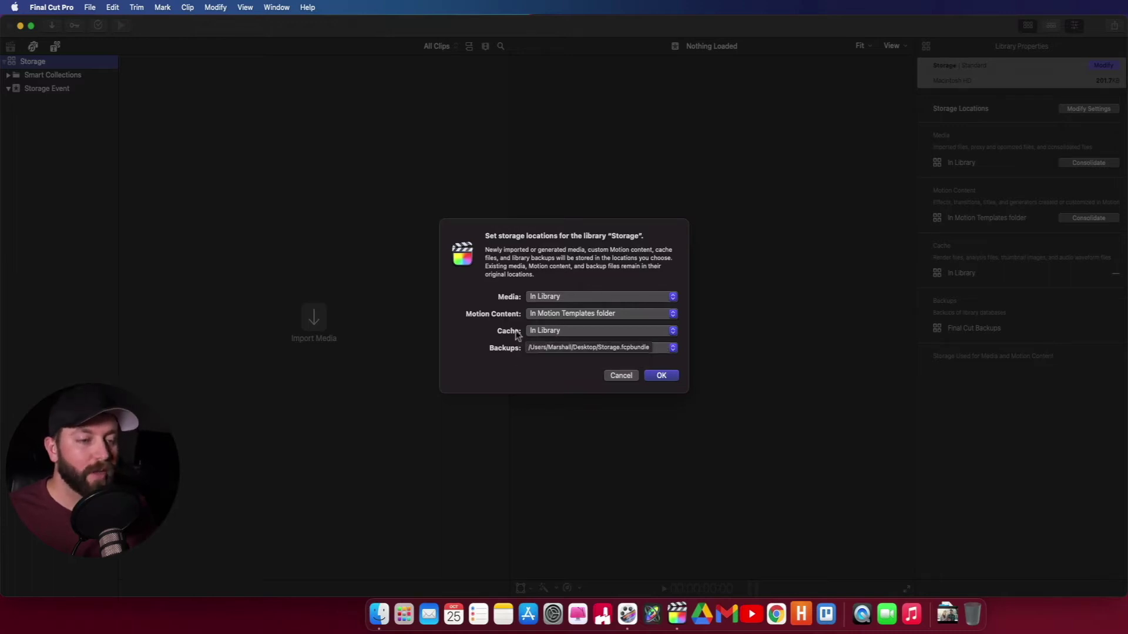
pyautogui.moveTo(508, 330)
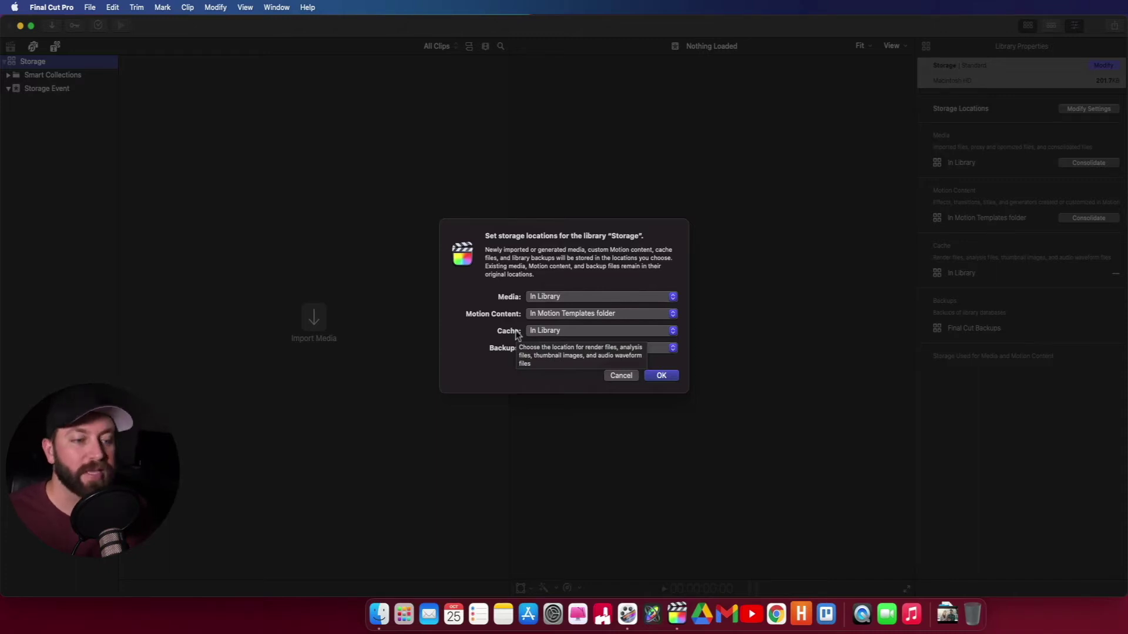
pyautogui.click(538, 330)
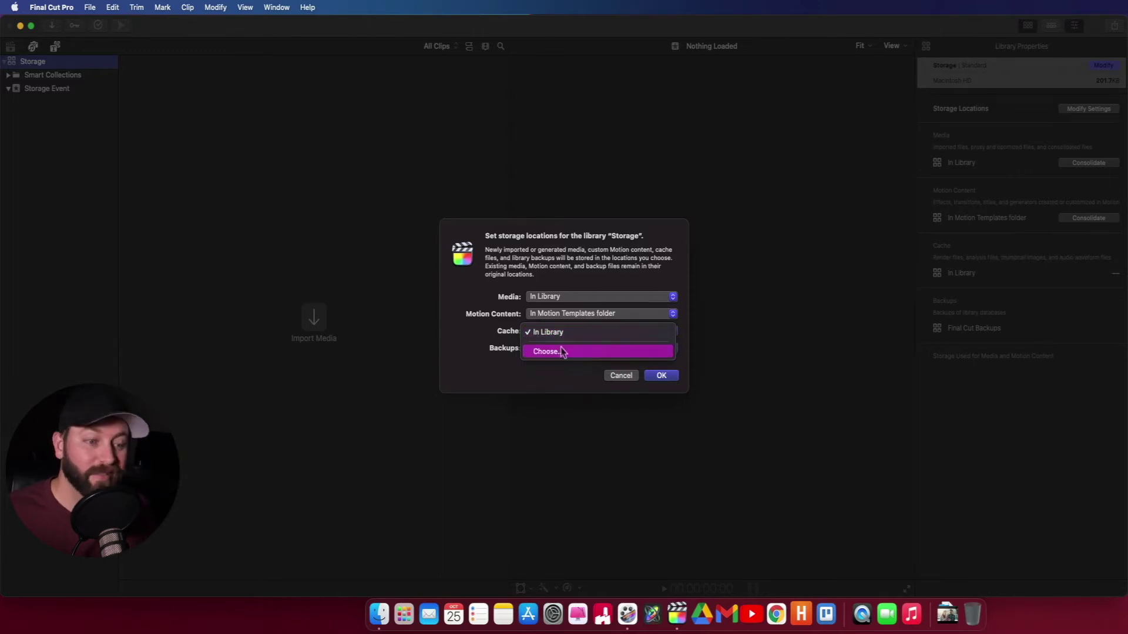
pyautogui.click(512, 368)
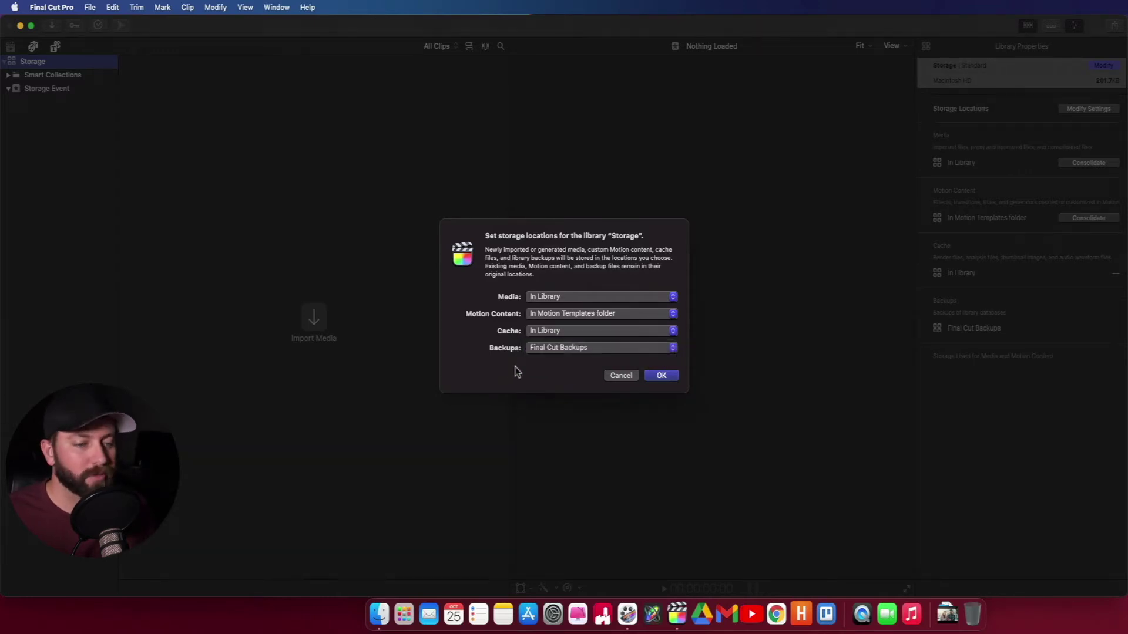
pyautogui.click(529, 347)
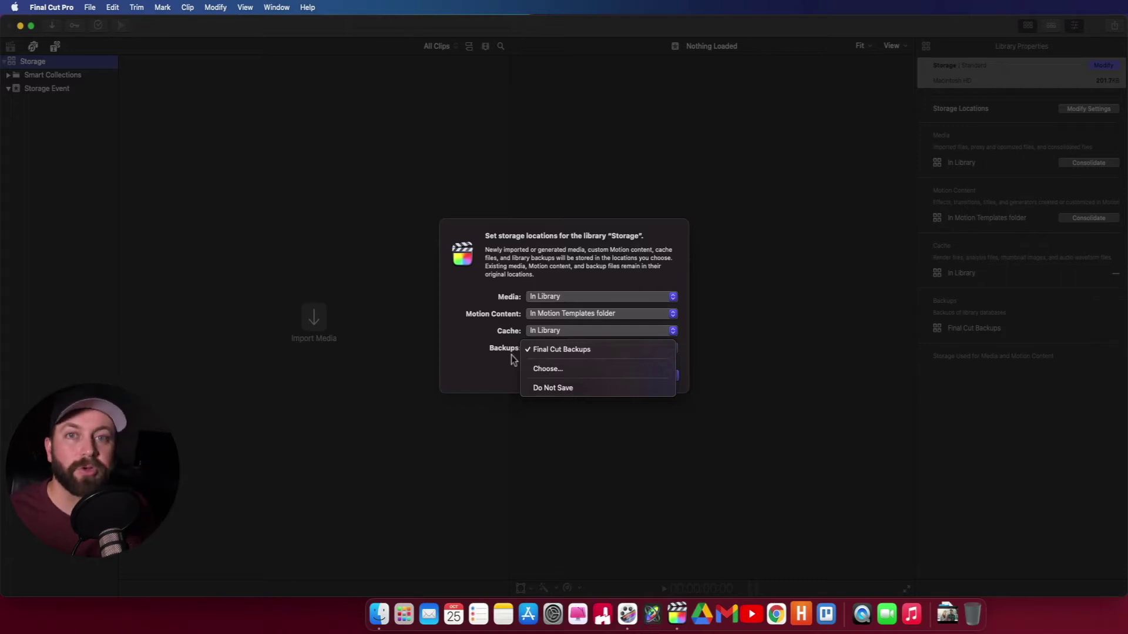
# Step: Set Motion Content to In Library and apply the storage settings
pyautogui.click(511, 355)
pyautogui.click(596, 314)
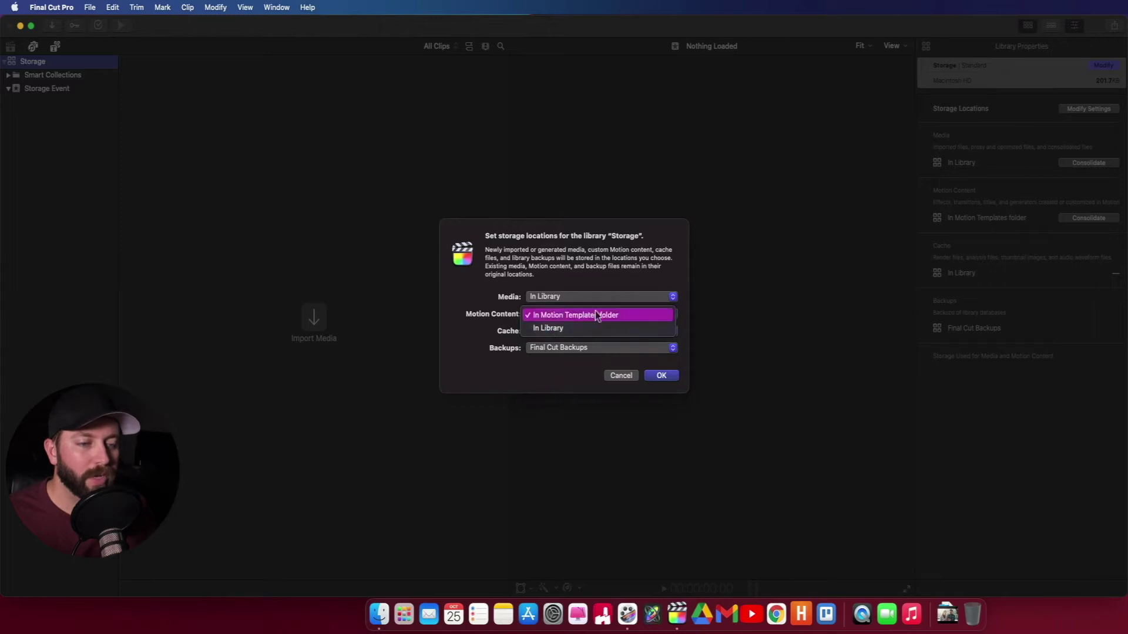
pyautogui.click(588, 328)
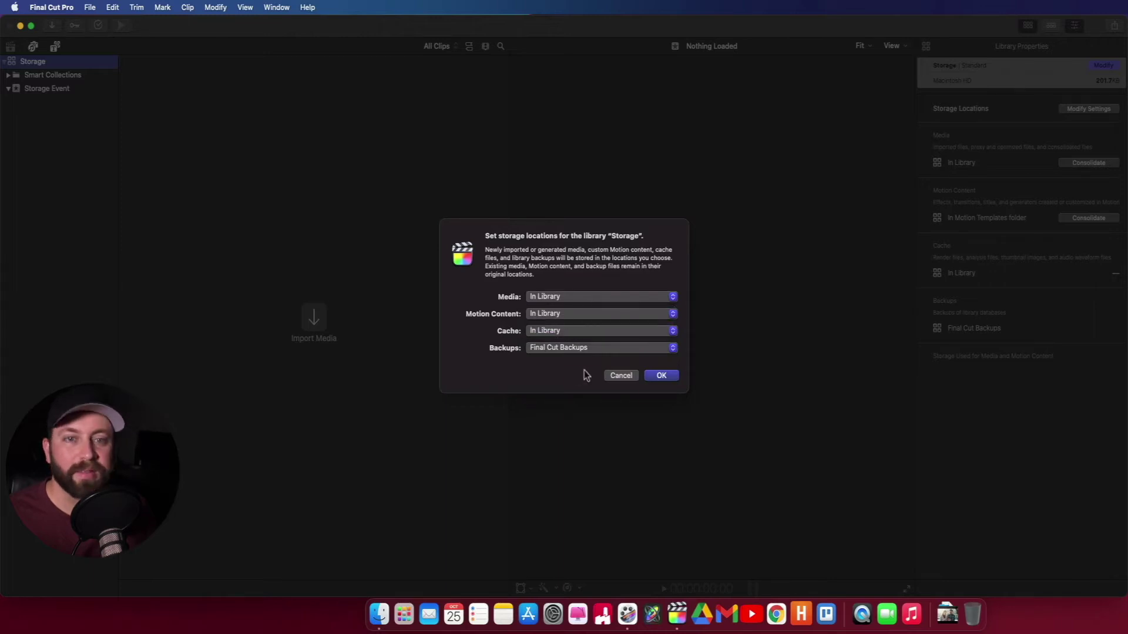
pyautogui.click(662, 375)
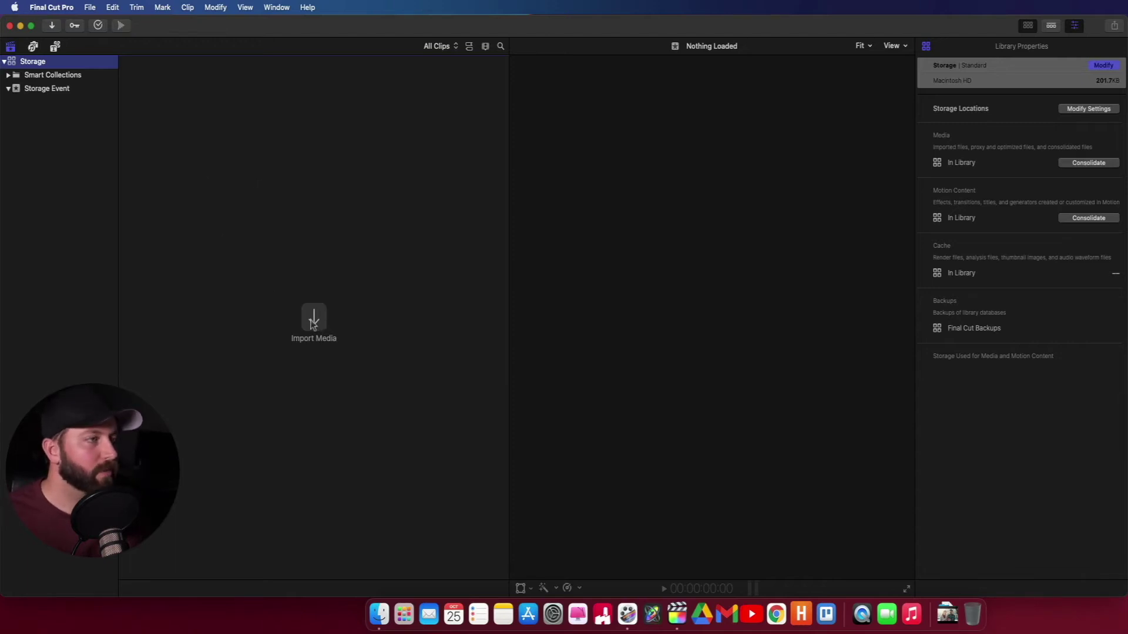
# Step: Open Media Import and set imported files to copy into the library
pyautogui.click(90, 7)
pyautogui.moveTo(94, 89)
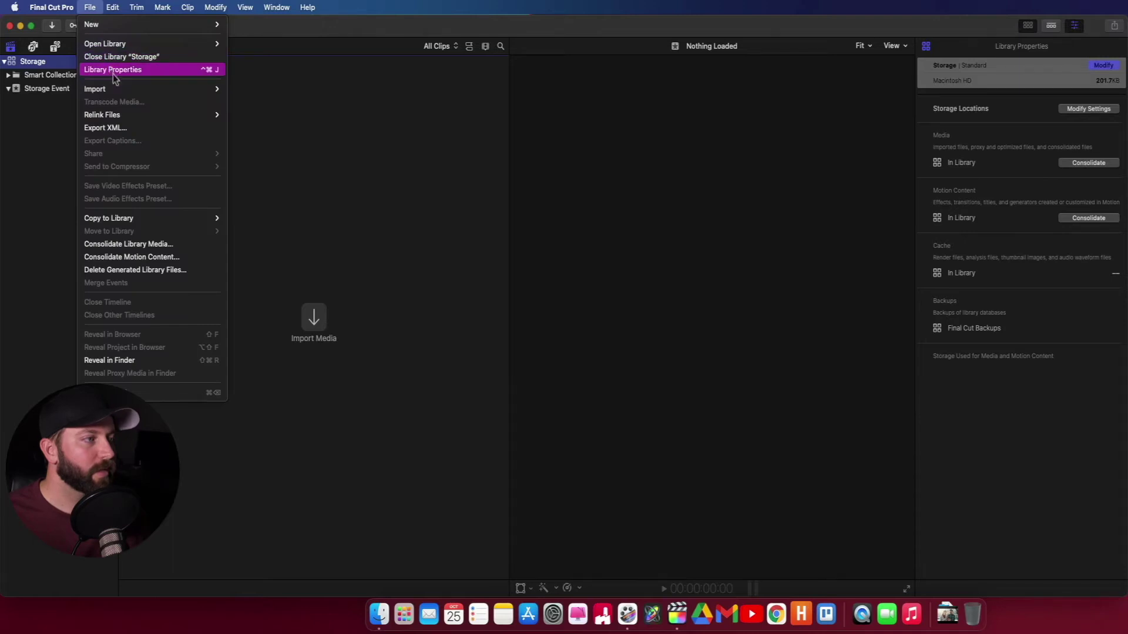
pyautogui.click(440, 347)
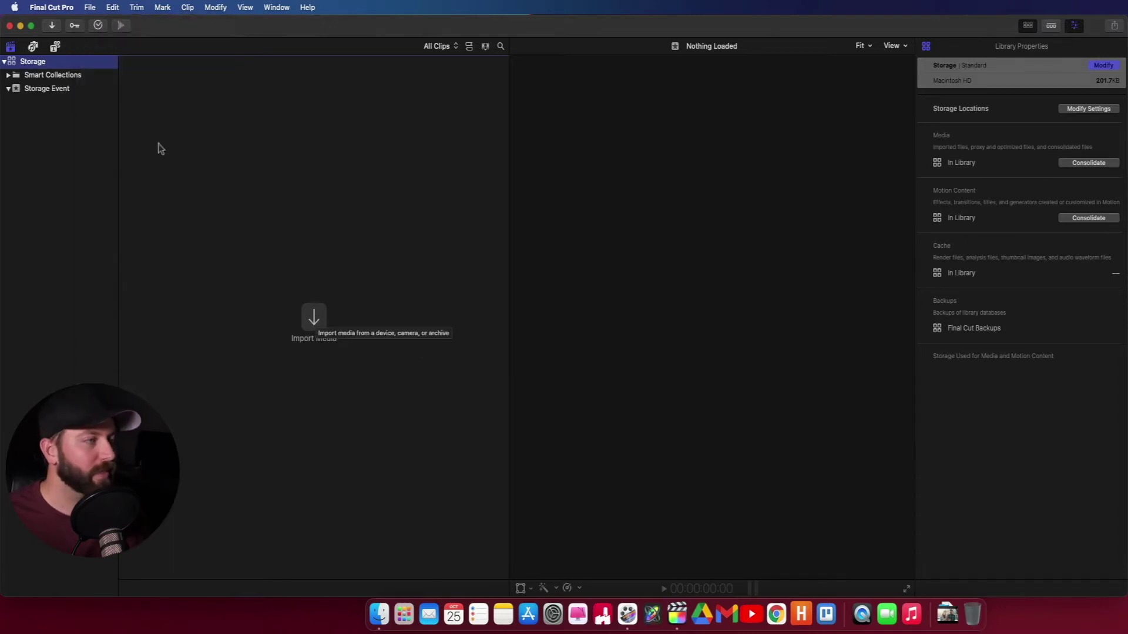
pyautogui.click(52, 25)
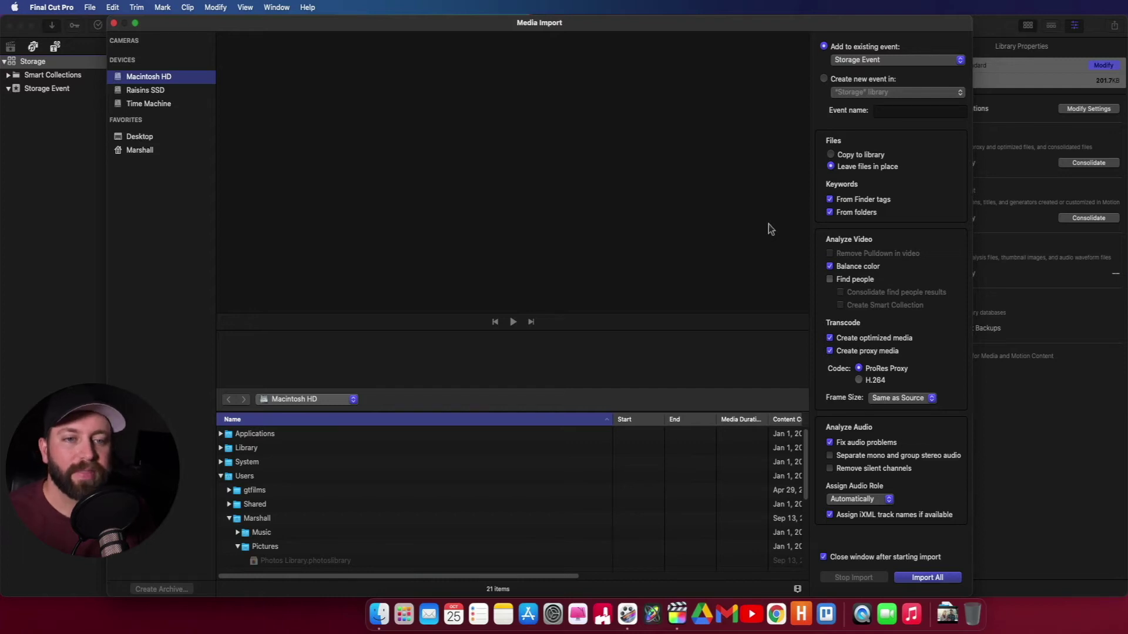
pyautogui.click(831, 154)
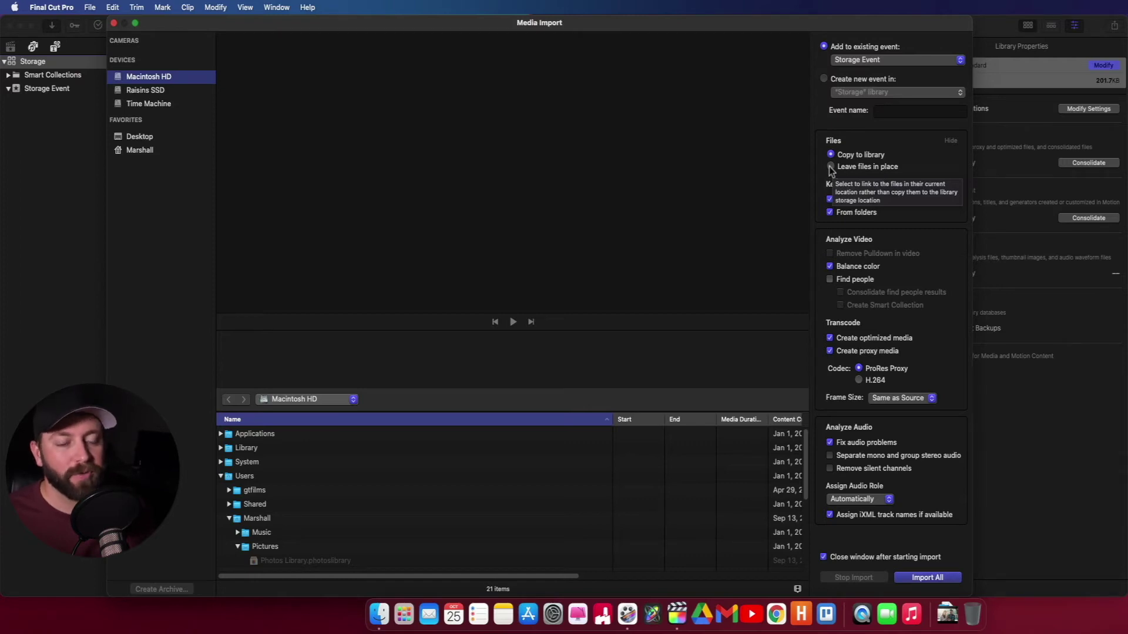
# Step: Set import to leave files in place and create both optimized and proxy media
pyautogui.click(830, 168)
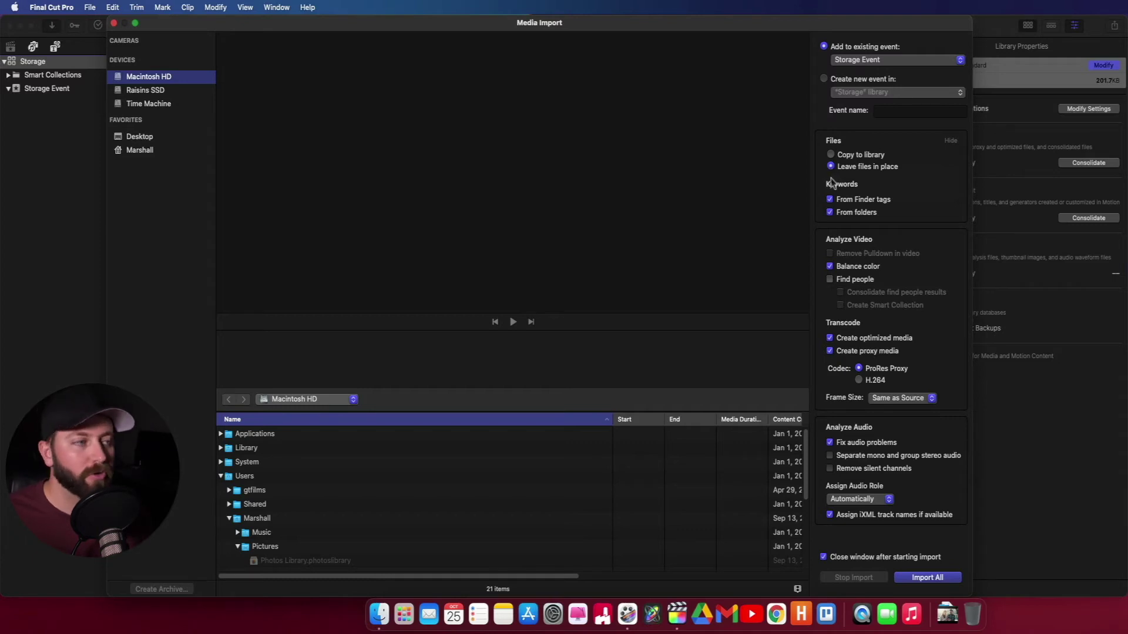
pyautogui.click(829, 352)
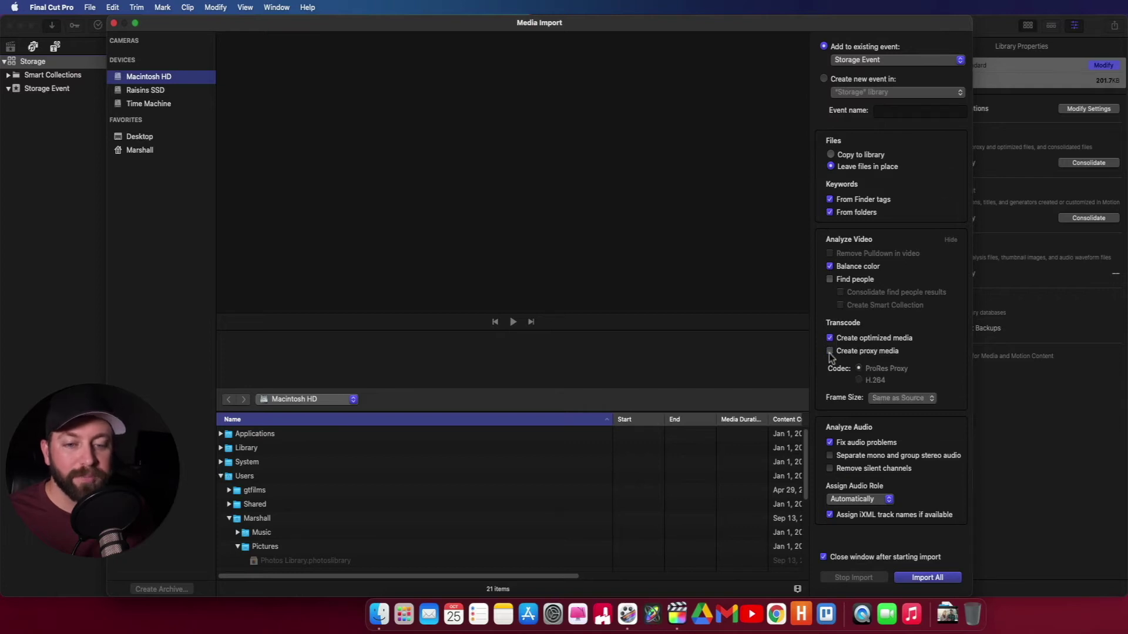
pyautogui.click(829, 351)
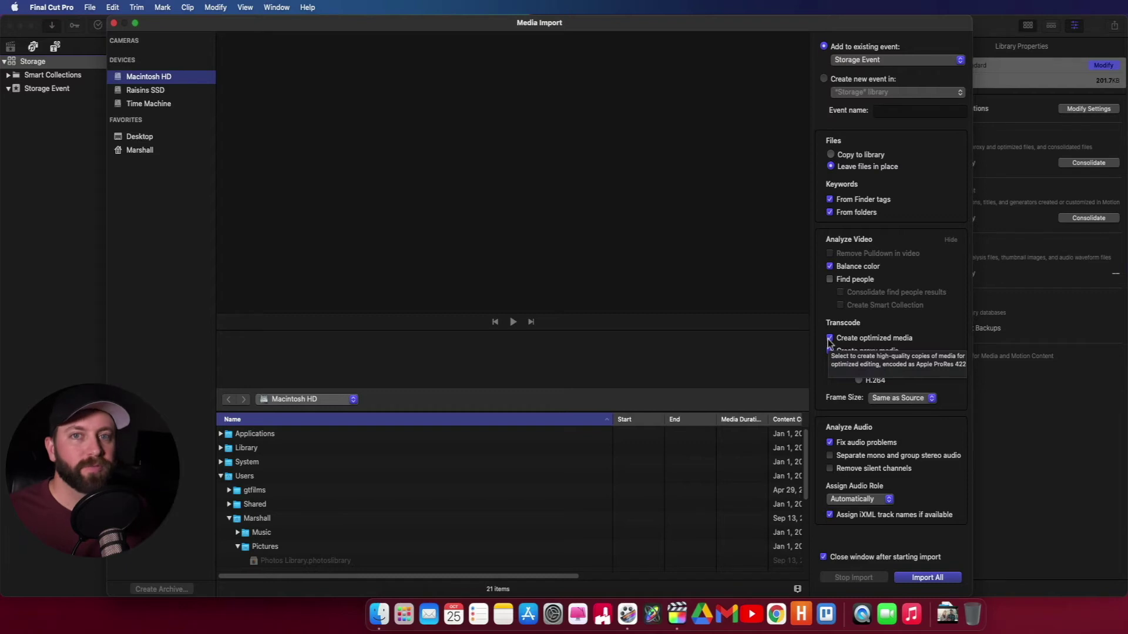
pyautogui.moveTo(829, 338)
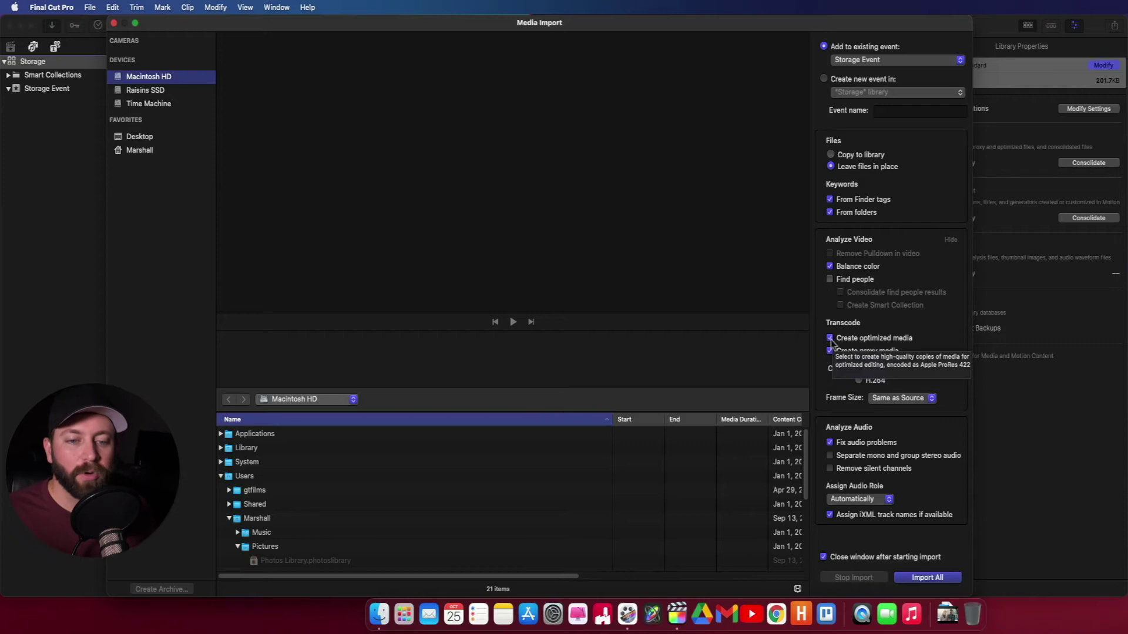
pyautogui.click(830, 338)
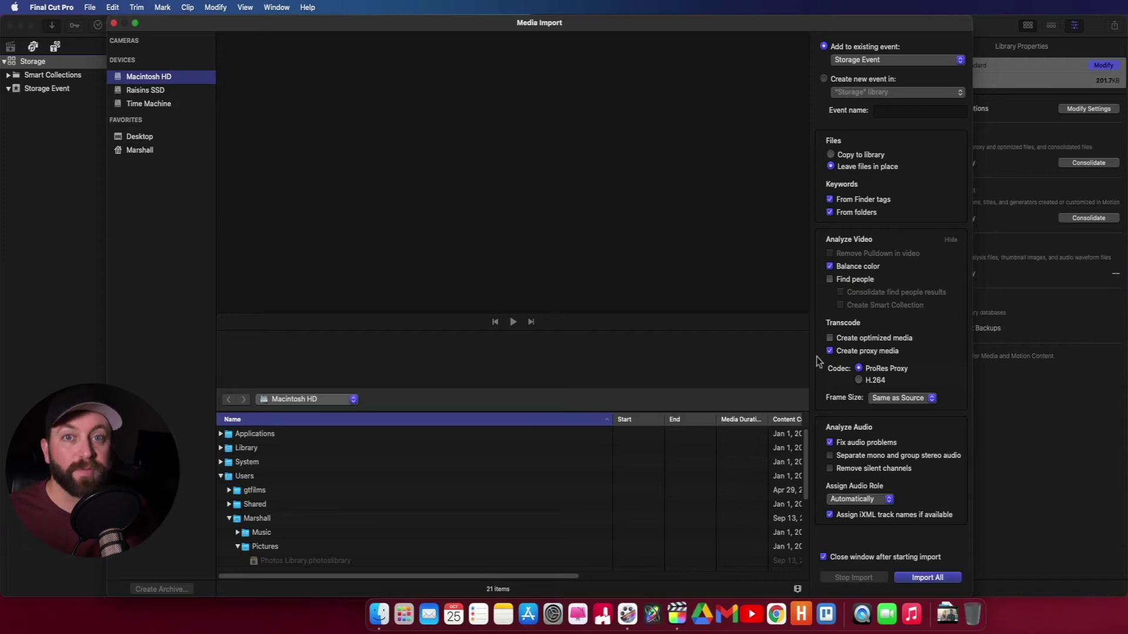
pyautogui.click(829, 338)
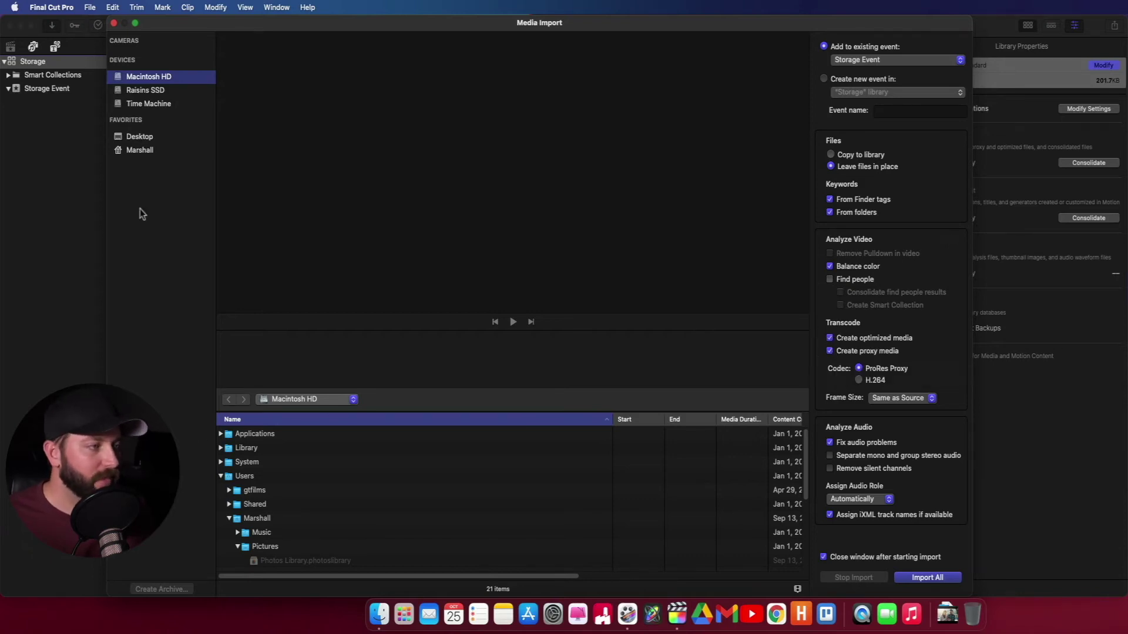
pyautogui.click(140, 138)
# Step: Import the Desktop Media folder into Storage Event, copying files into the library
pyautogui.click(244, 436)
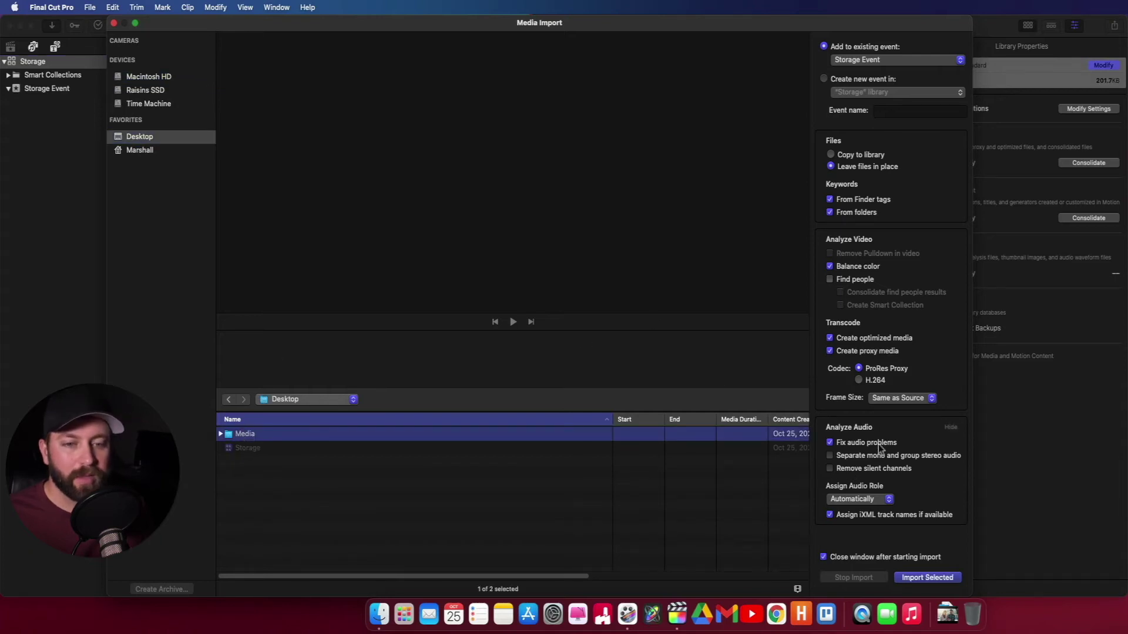
pyautogui.click(830, 155)
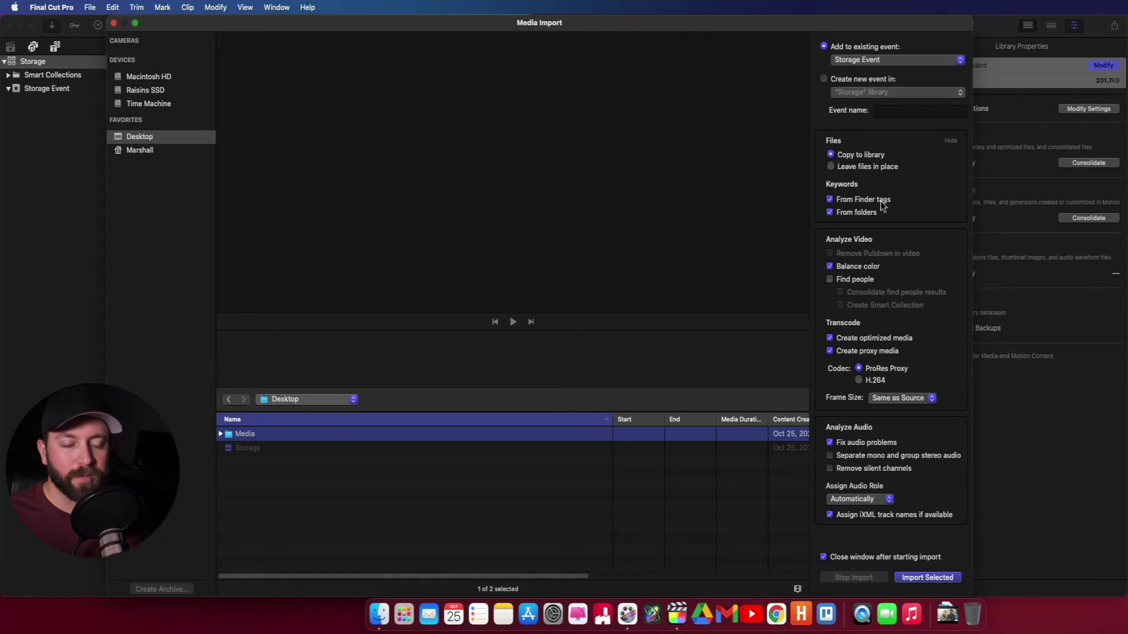
pyautogui.click(915, 579)
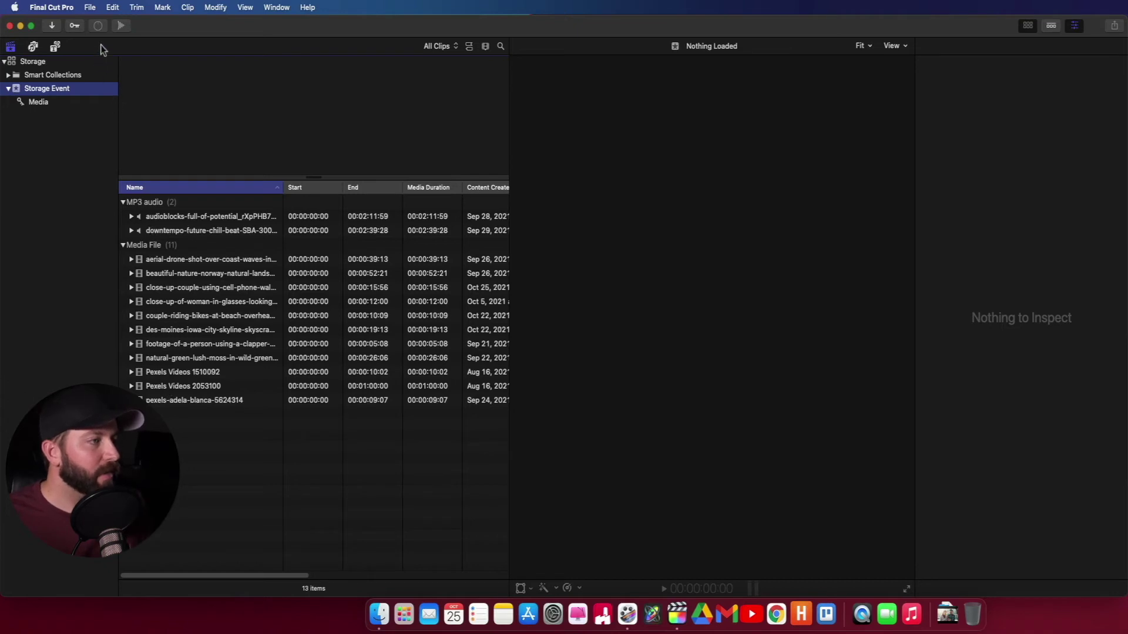
pyautogui.click(97, 26)
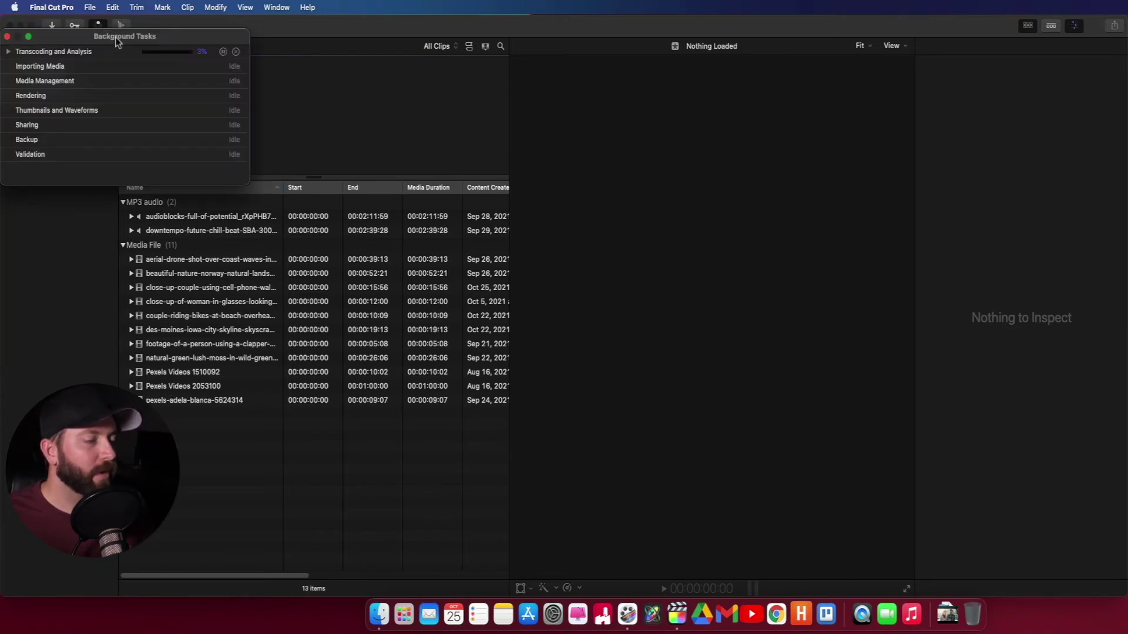
# Step: Center the Background Tasks window, check transcoding and analysis progress, and close it
pyautogui.moveTo(116, 40); pyautogui.dragTo(671, 154)
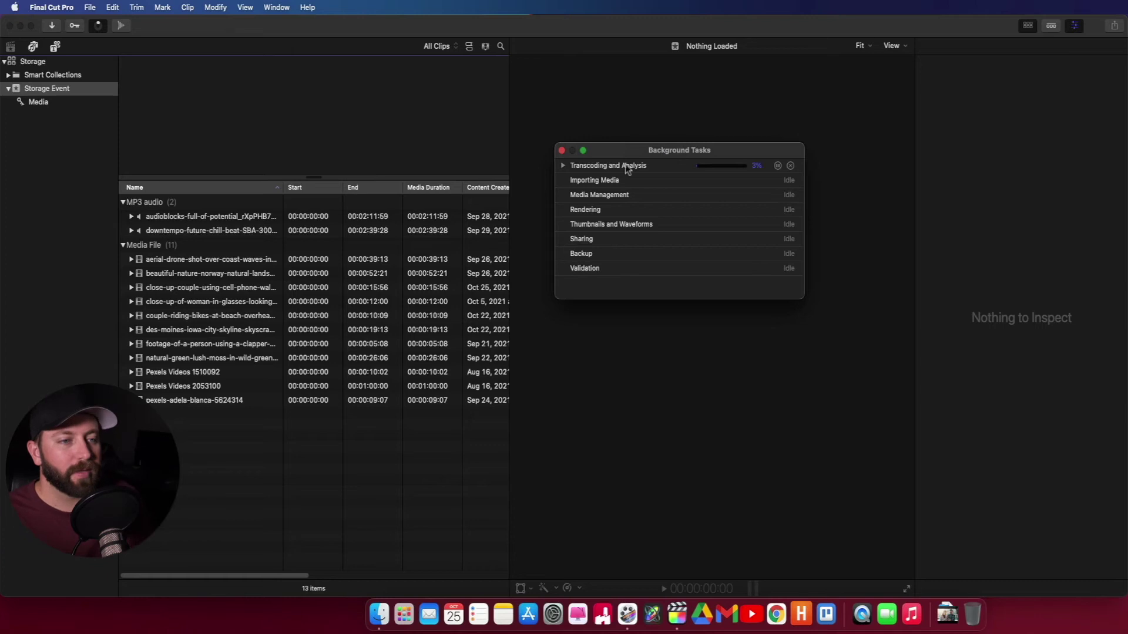
pyautogui.click(562, 166)
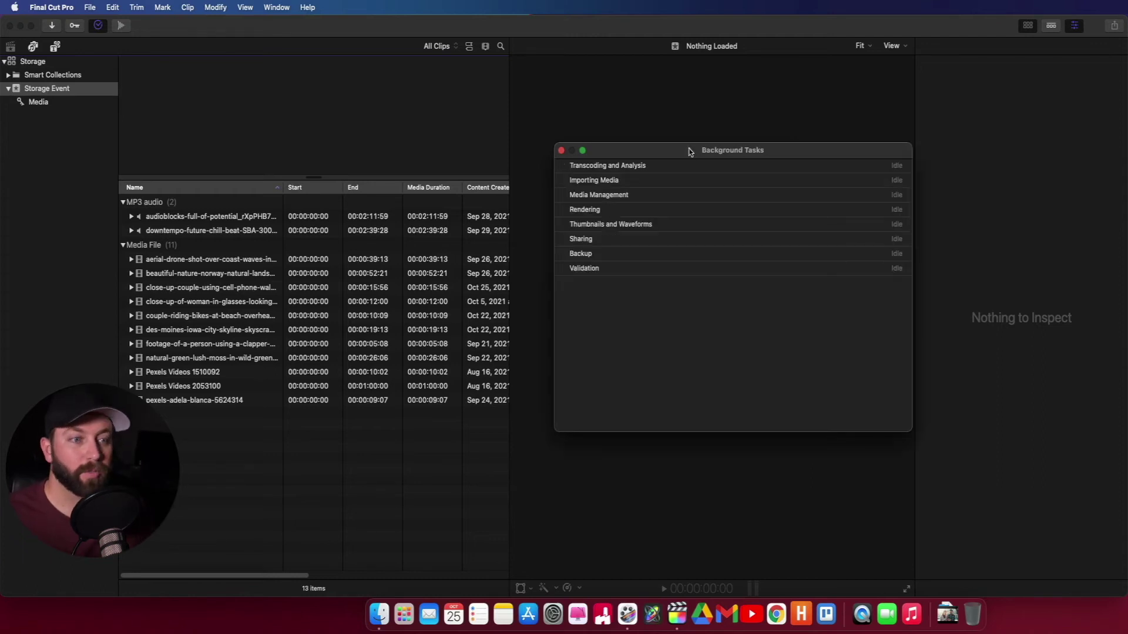
pyautogui.click(561, 151)
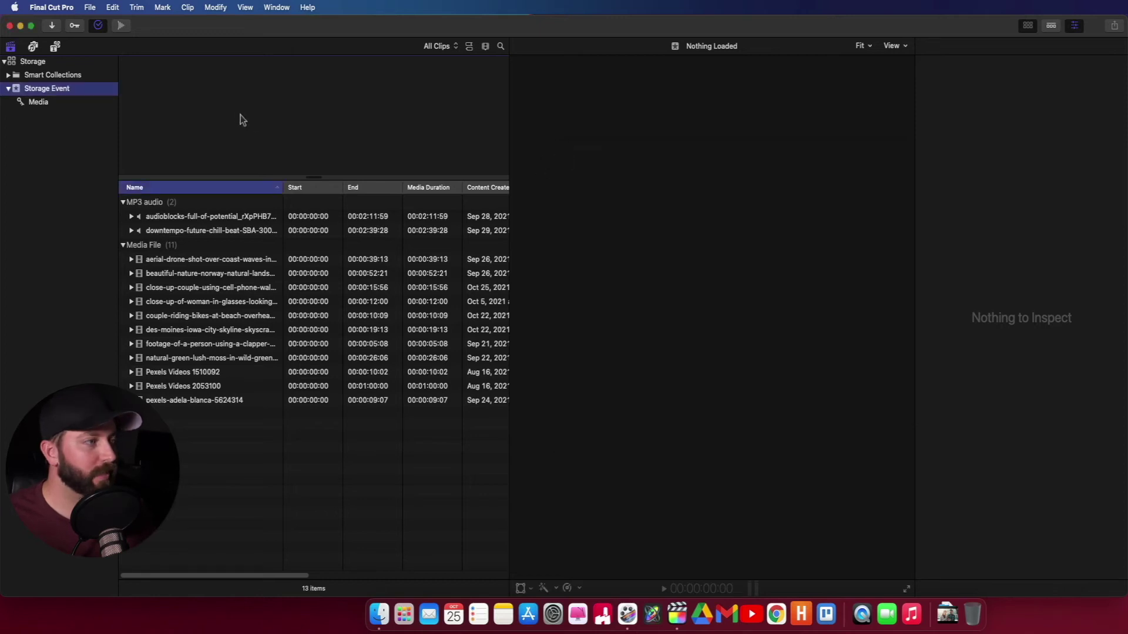
# Step: Show Storage Event's clips as single-thumbnail filmstrips and reopen the library storage settings
pyautogui.click(469, 47)
pyautogui.click(486, 46)
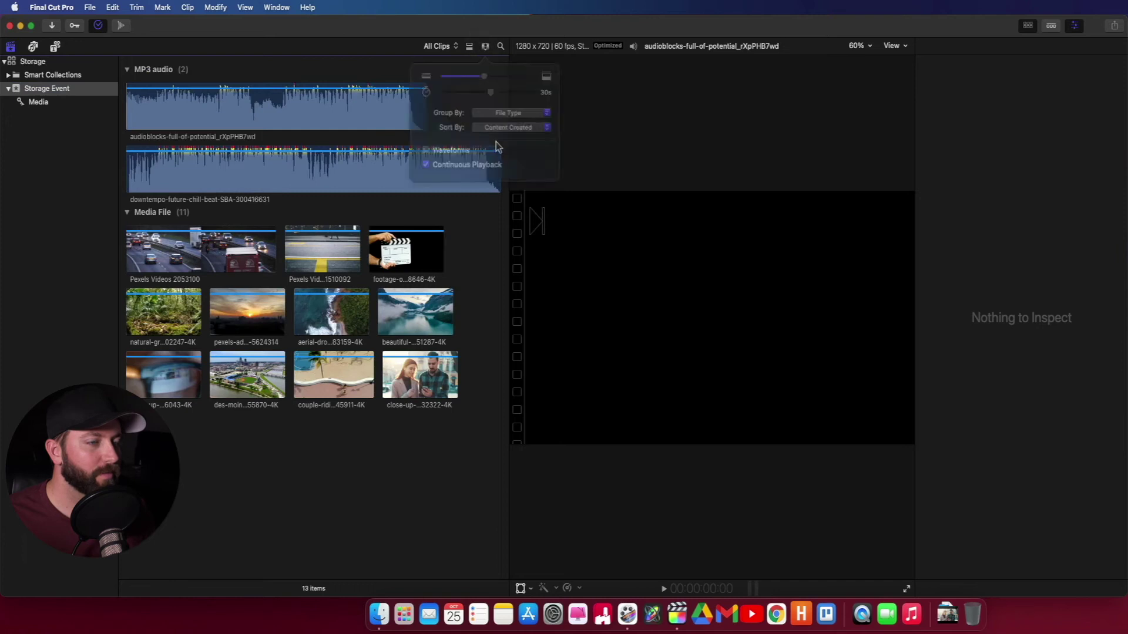
pyautogui.moveTo(490, 91); pyautogui.dragTo(435, 93)
pyautogui.click(461, 338)
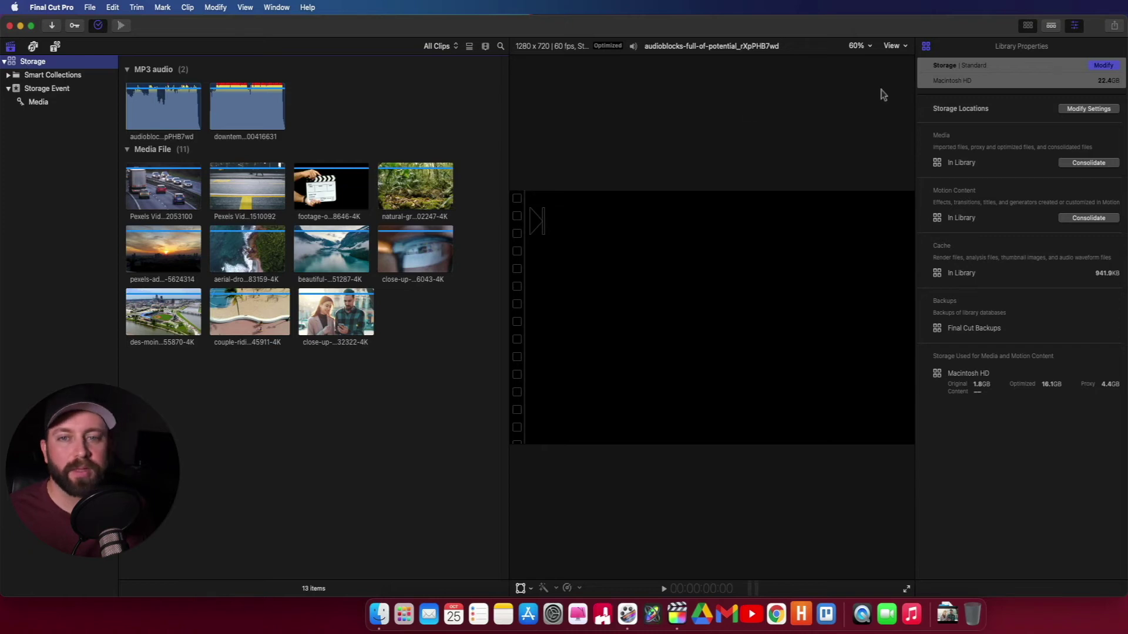
pyautogui.click(1094, 110)
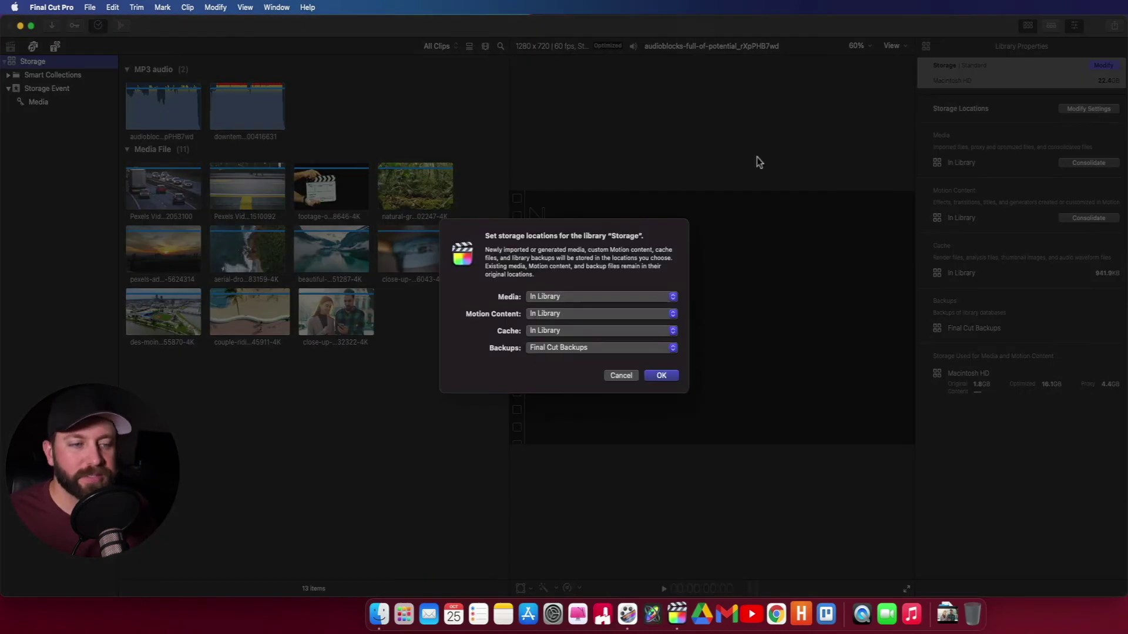
# Step: Set the media storage location to a new Desktop folder named 'Storage Folder'
pyautogui.click(572, 296)
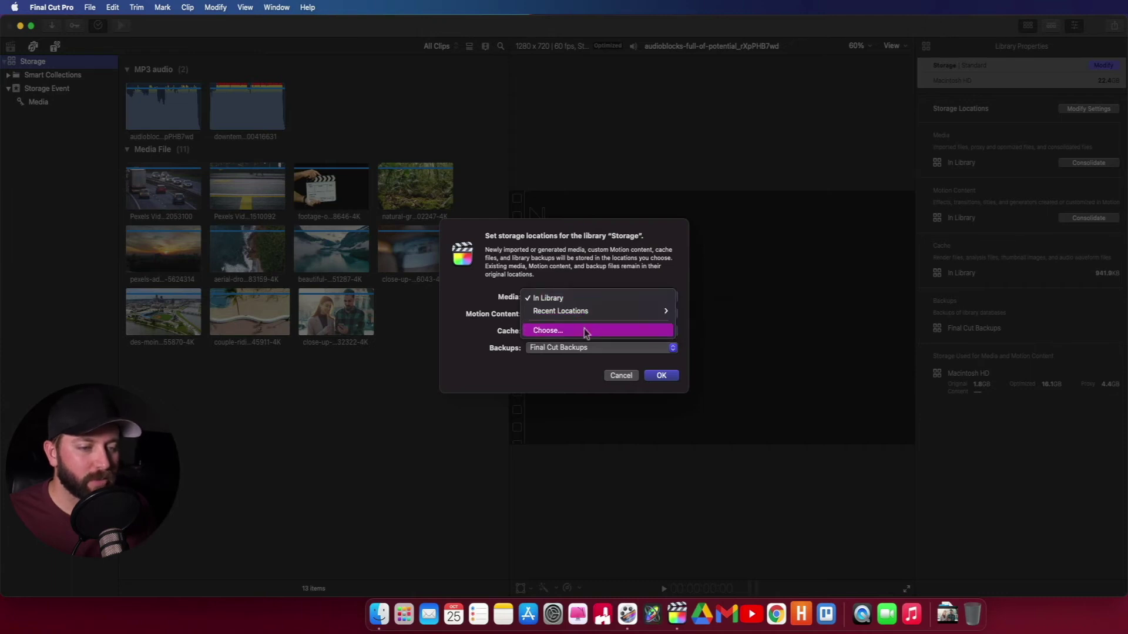
pyautogui.click(585, 333)
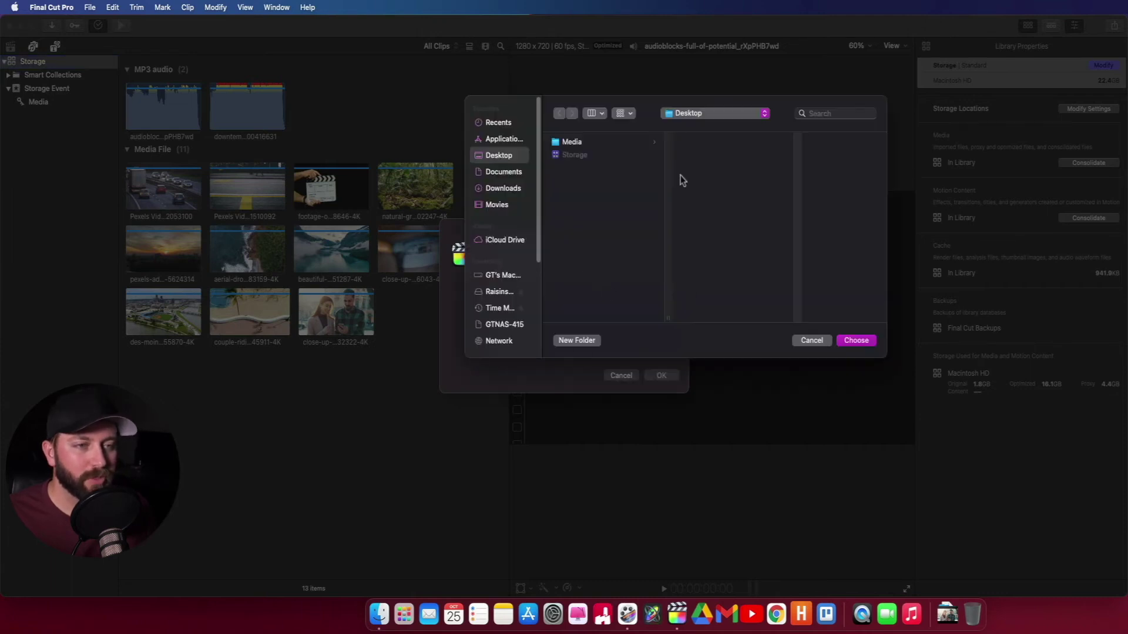
pyautogui.click(591, 340)
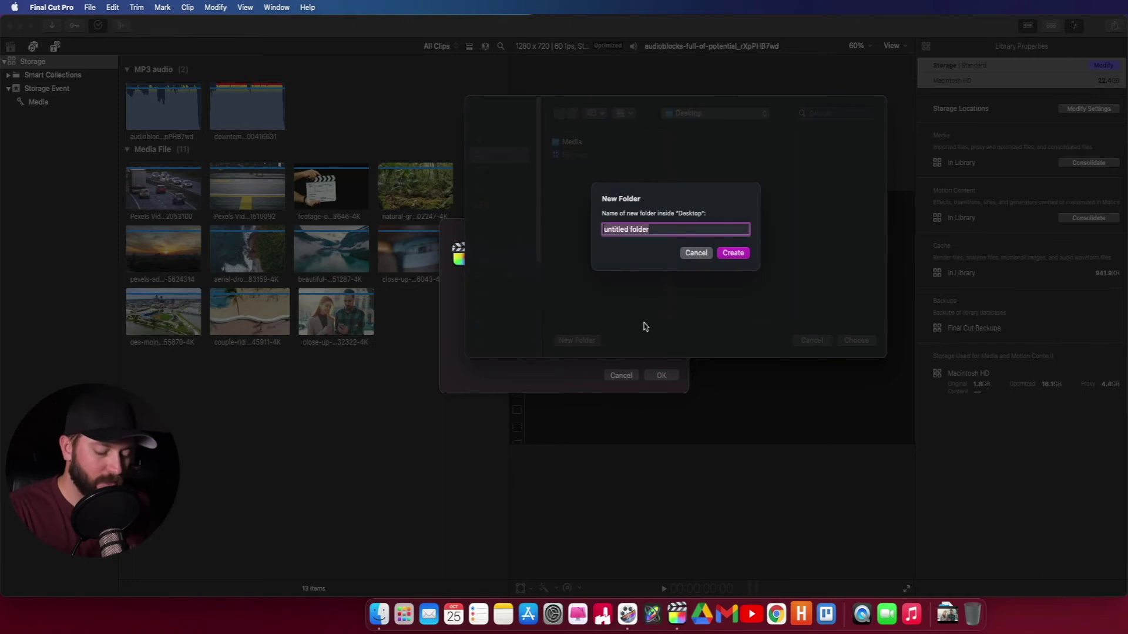
pyautogui.write('Storage ')
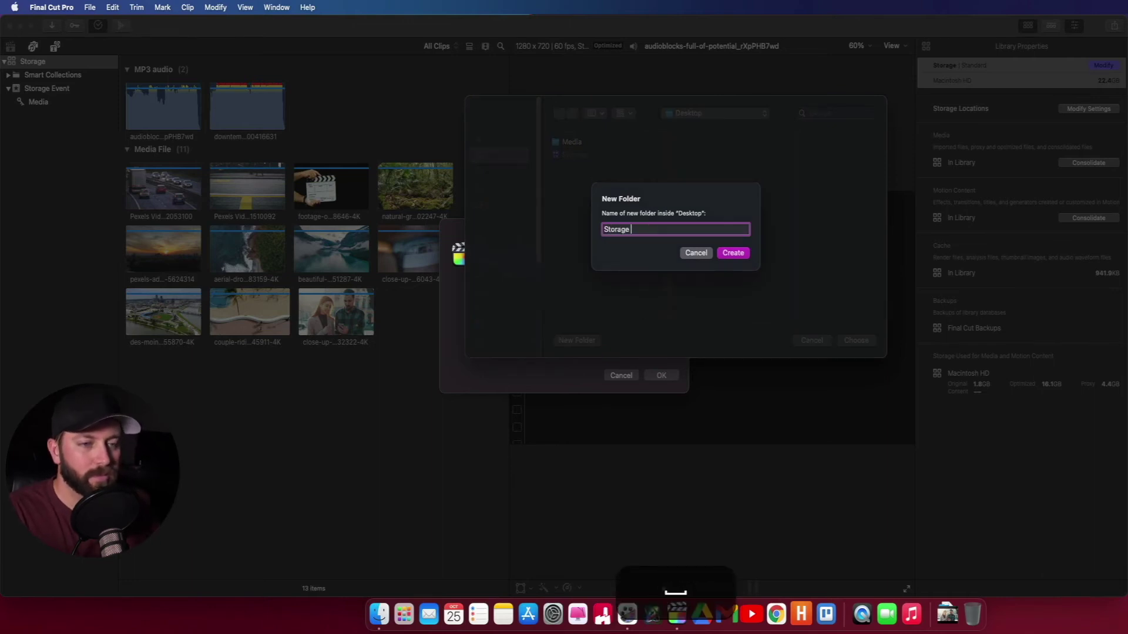
pyautogui.write('Folde')
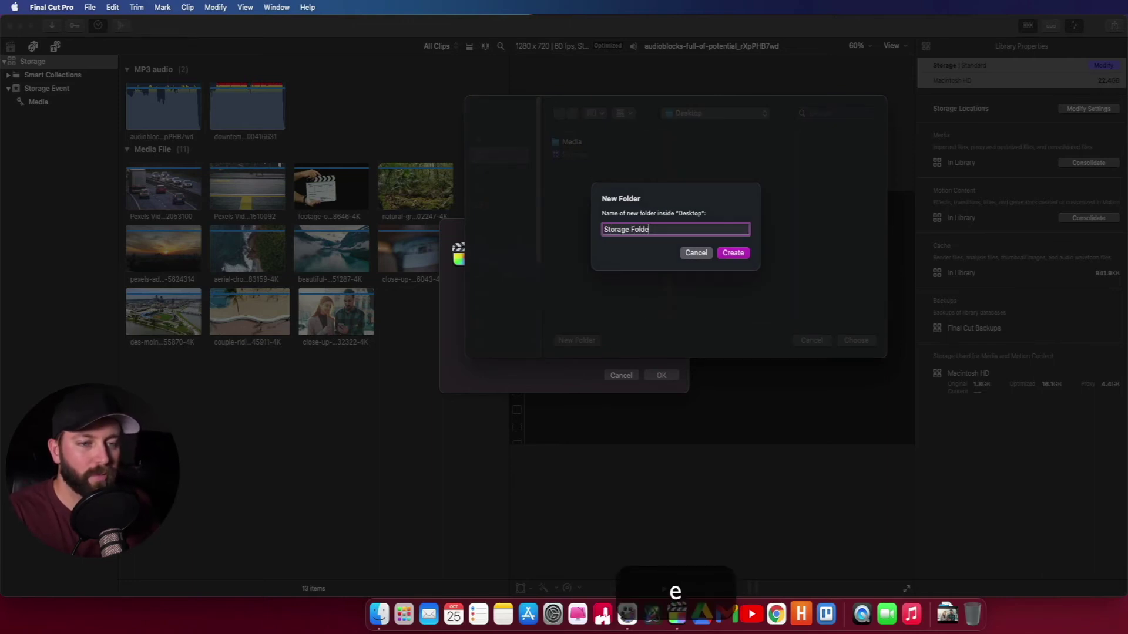
pyautogui.write('r')
pyautogui.click(731, 253)
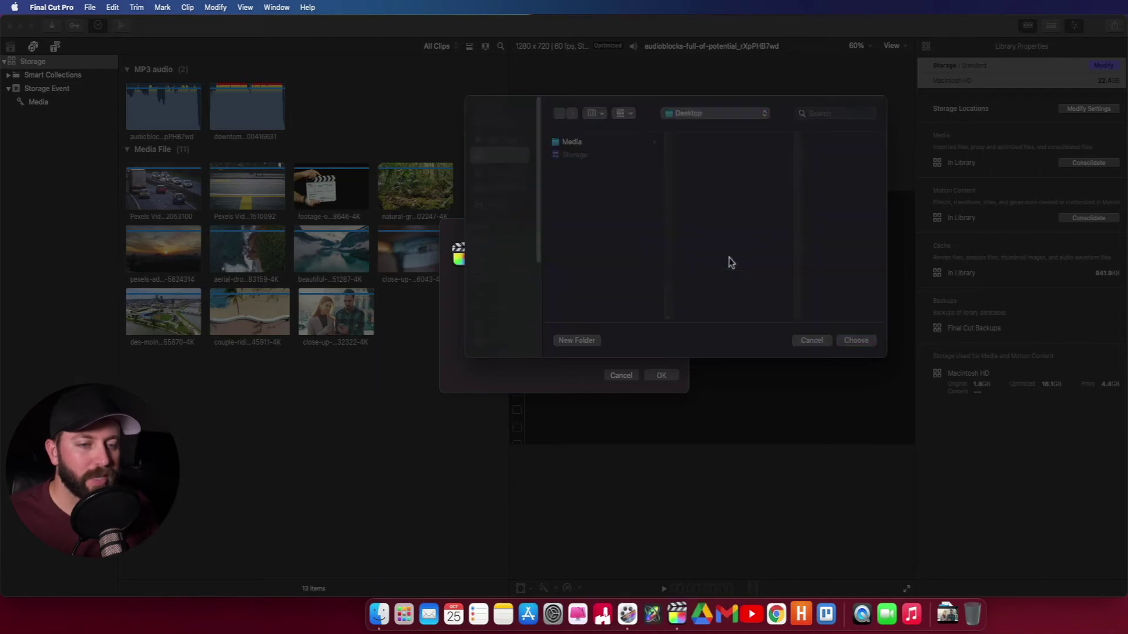
pyautogui.click(862, 340)
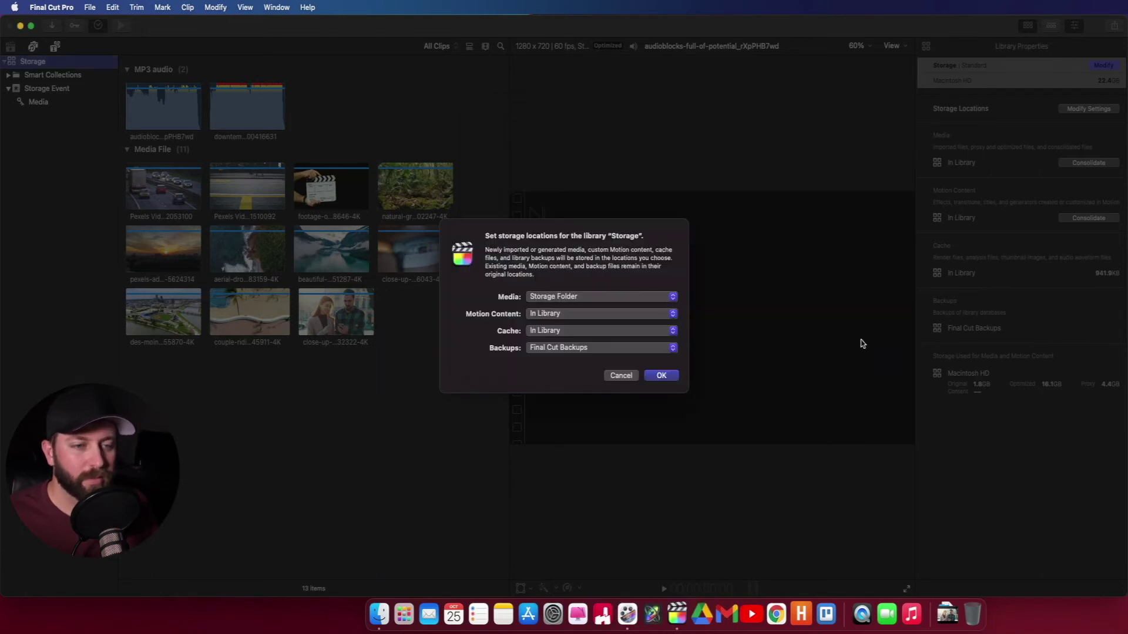
# Step: Put motion content in Motion Templates, cache in Storage Folder, backups in Final Cut Backups
pyautogui.click(580, 314)
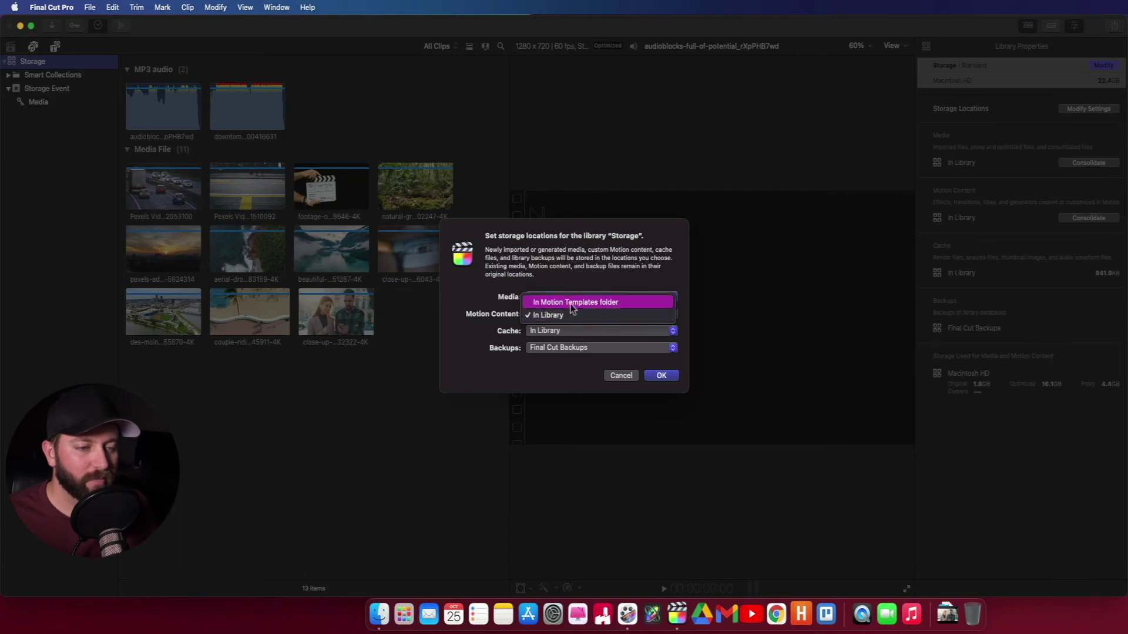
pyautogui.click(571, 306)
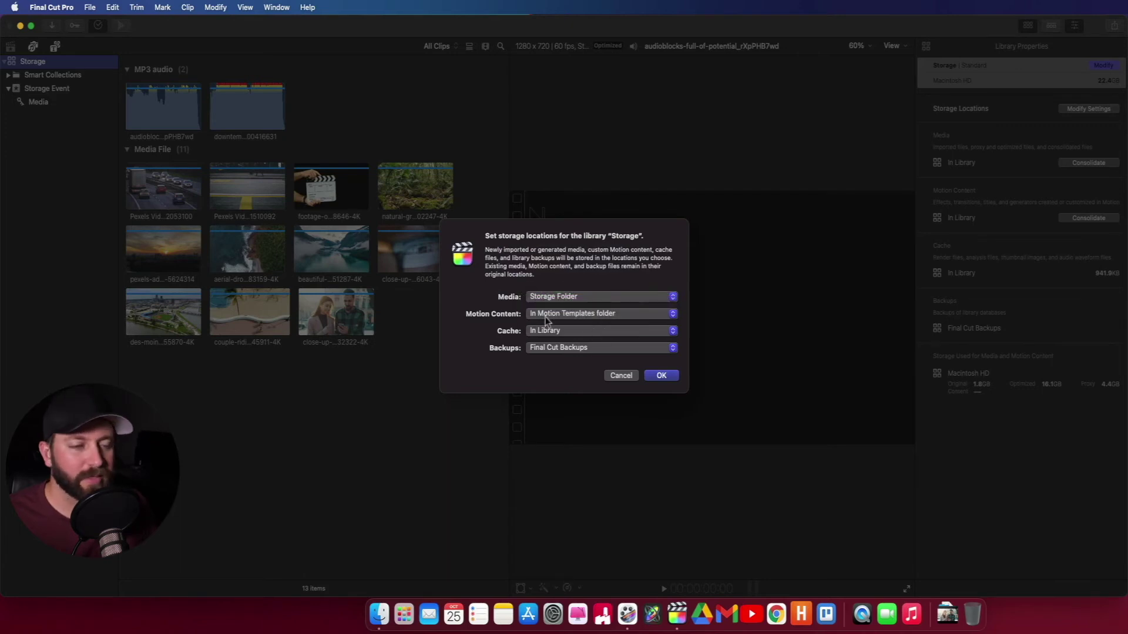
pyautogui.click(575, 331)
pyautogui.click(578, 348)
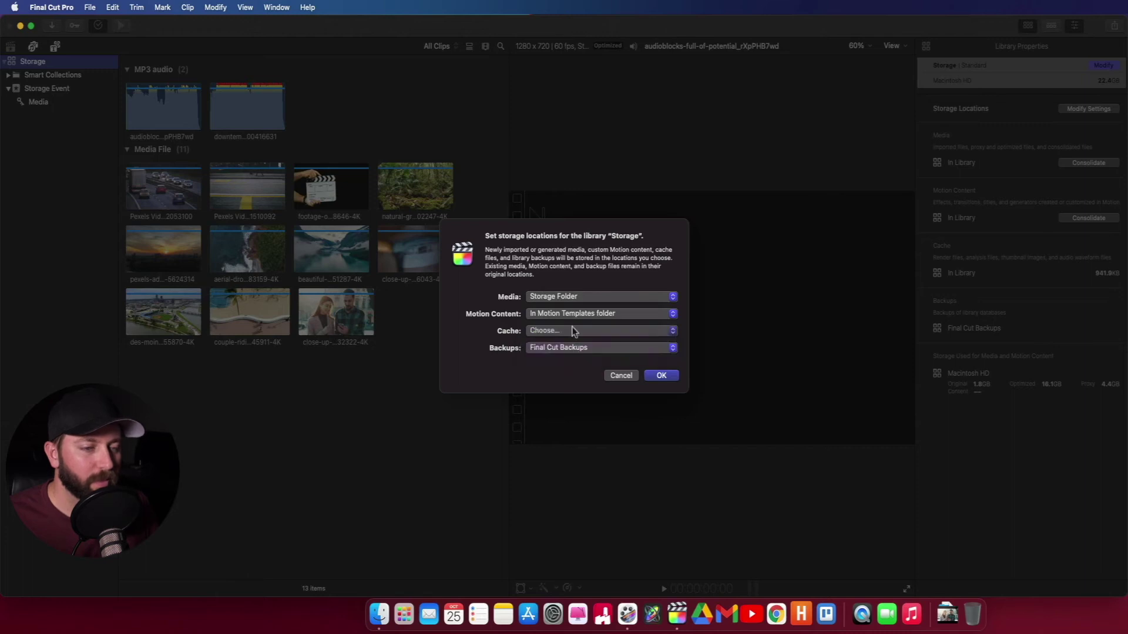
pyautogui.click(851, 340)
pyautogui.click(622, 349)
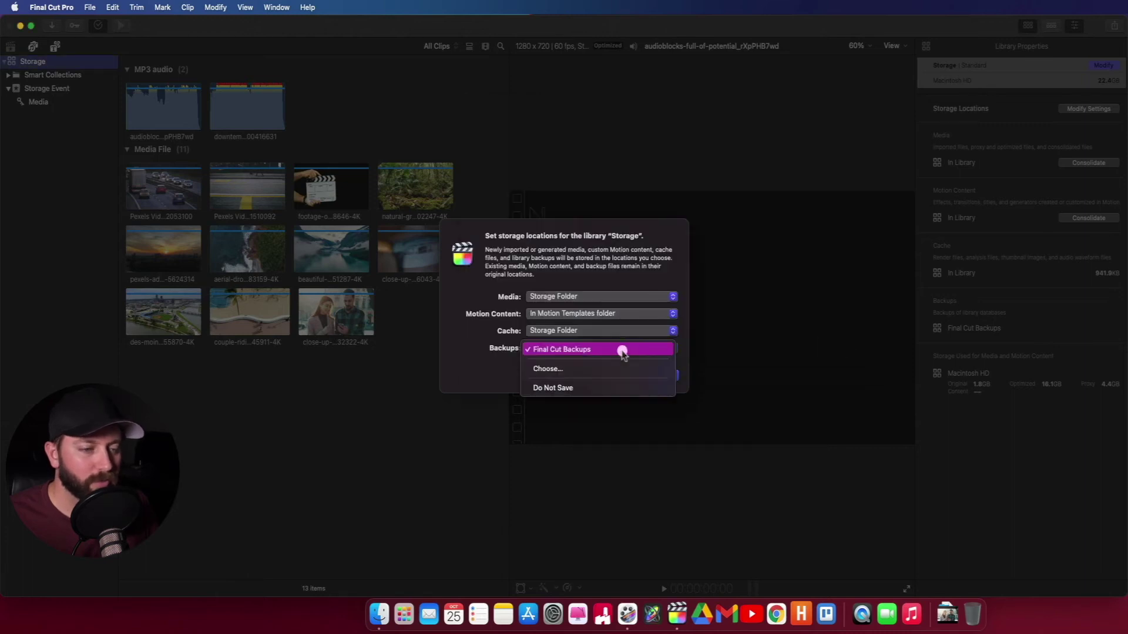
pyautogui.click(474, 356)
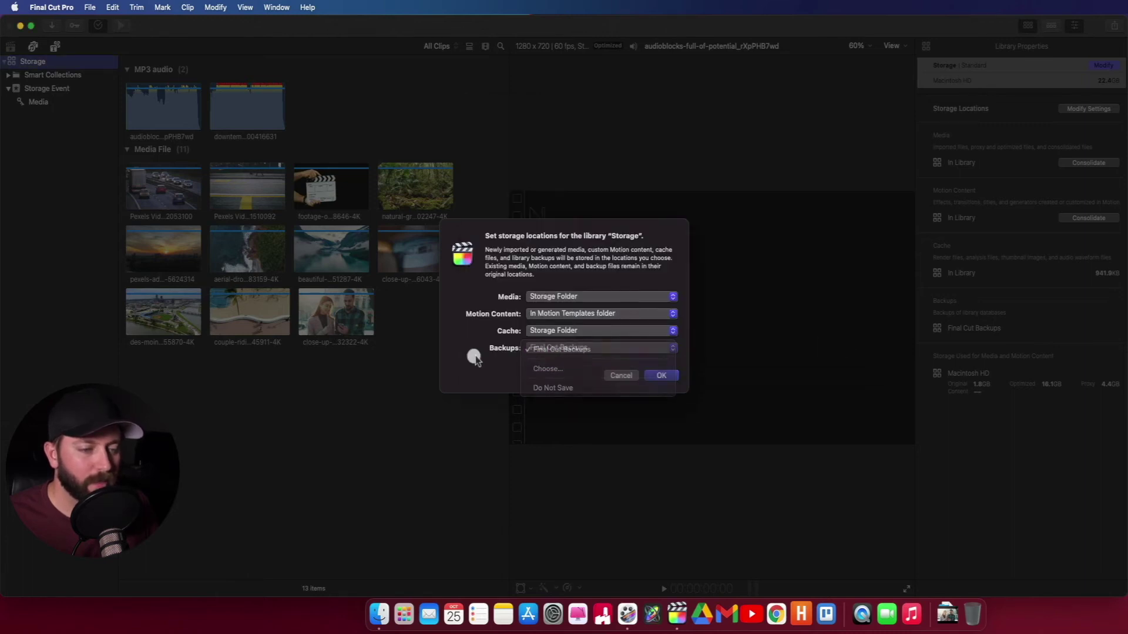
pyautogui.click(662, 377)
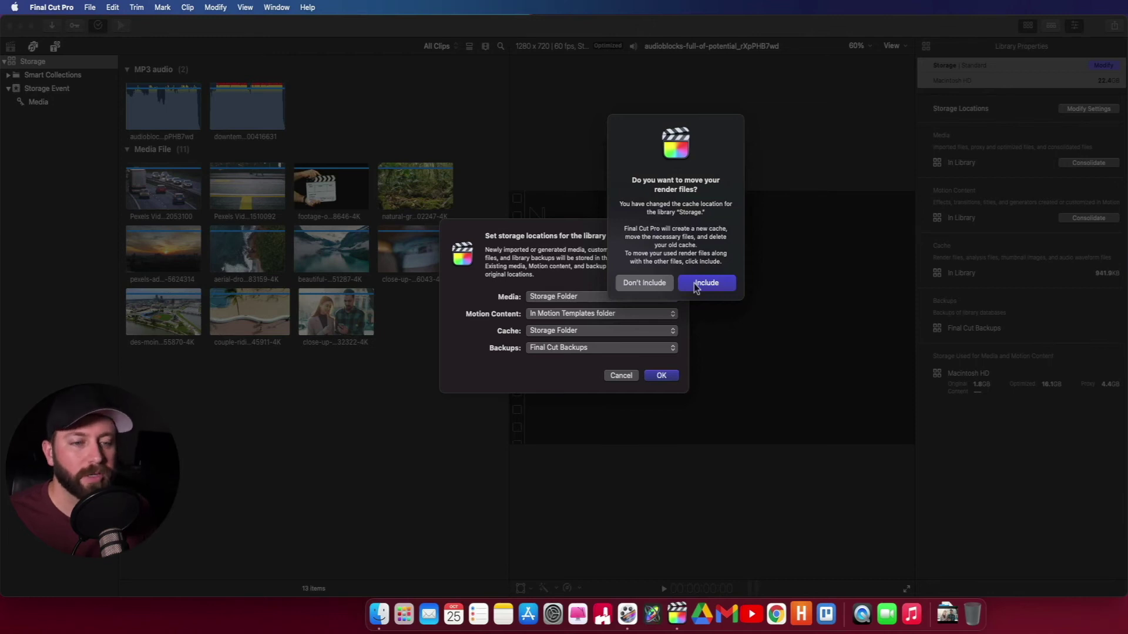
# Step: Include the existing render files when moving the cache to the Storage Folder
pyautogui.click(693, 283)
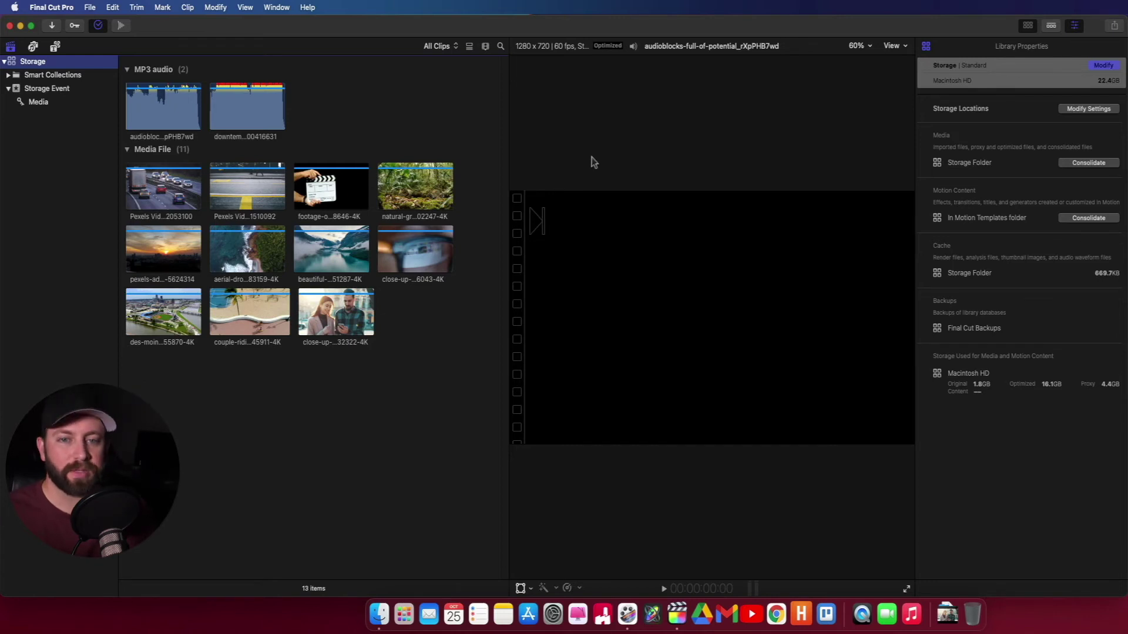
# Step: Consolidate original, optimized and proxy media into the Storage Folder and reveal it in Finder
pyautogui.click(1078, 166)
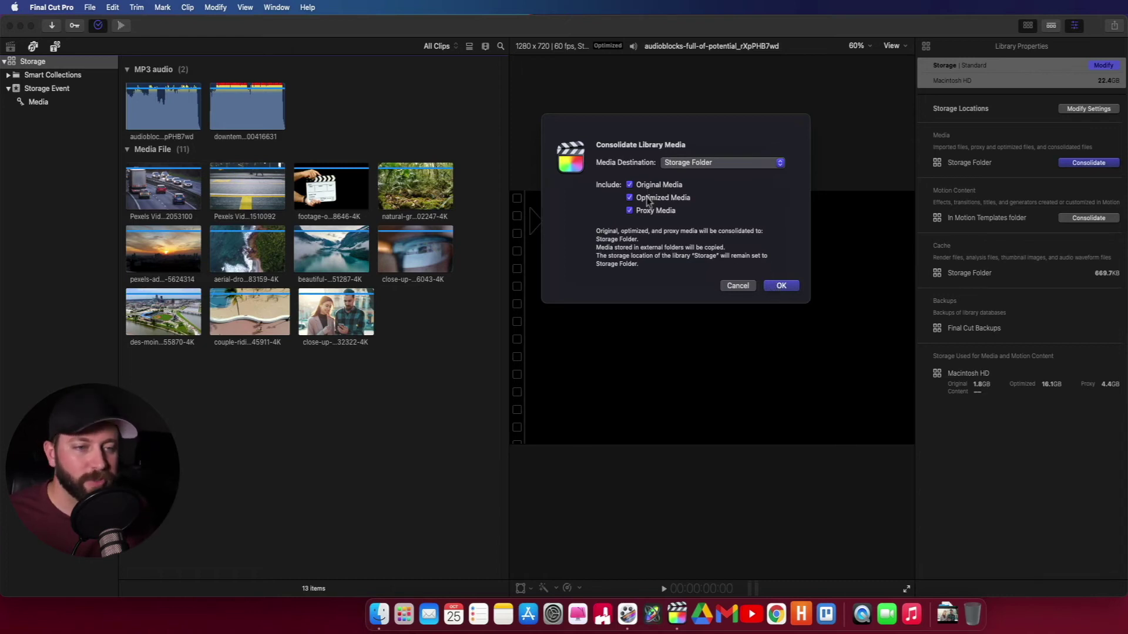
pyautogui.click(777, 287)
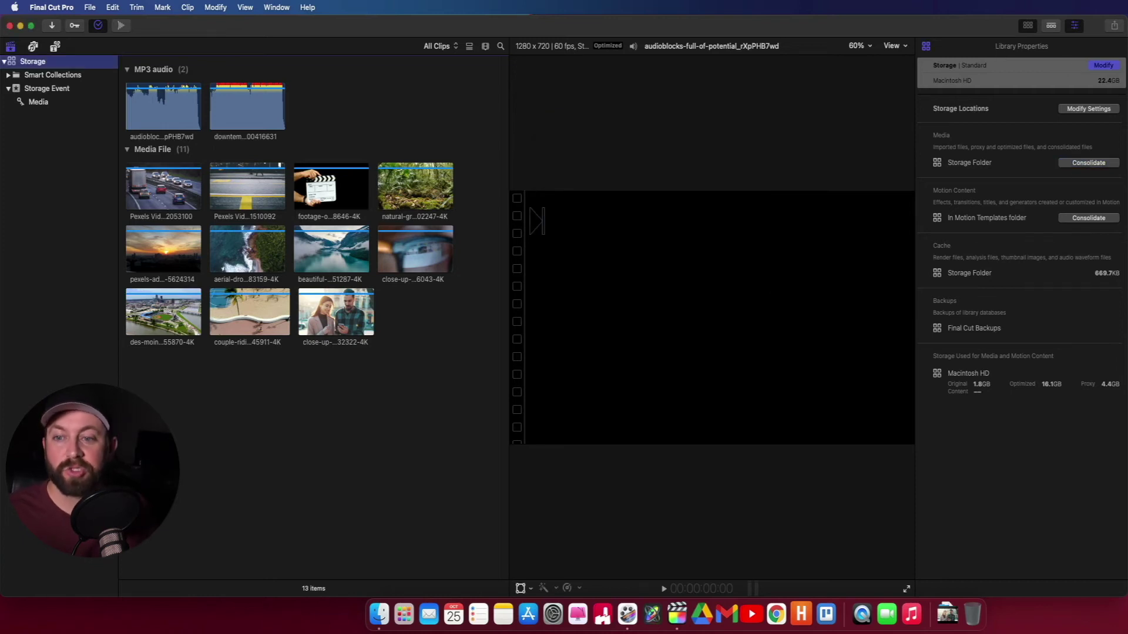
pyautogui.click(937, 163)
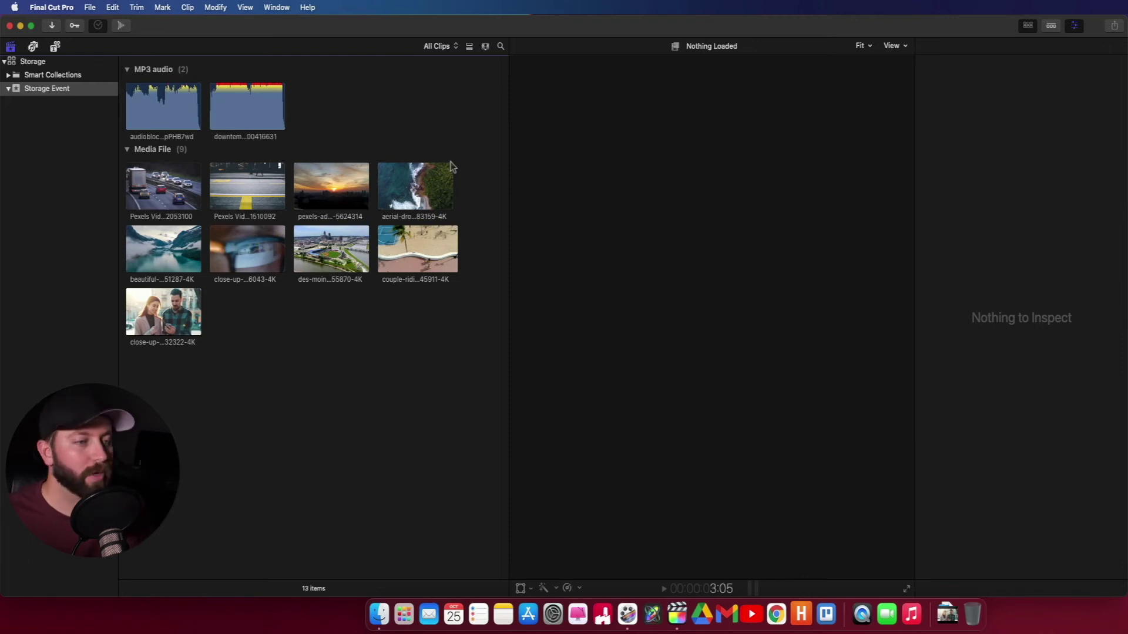
# Step: Open the Keyword Editor from the toolbar with no keywords entered
pyautogui.click(75, 26)
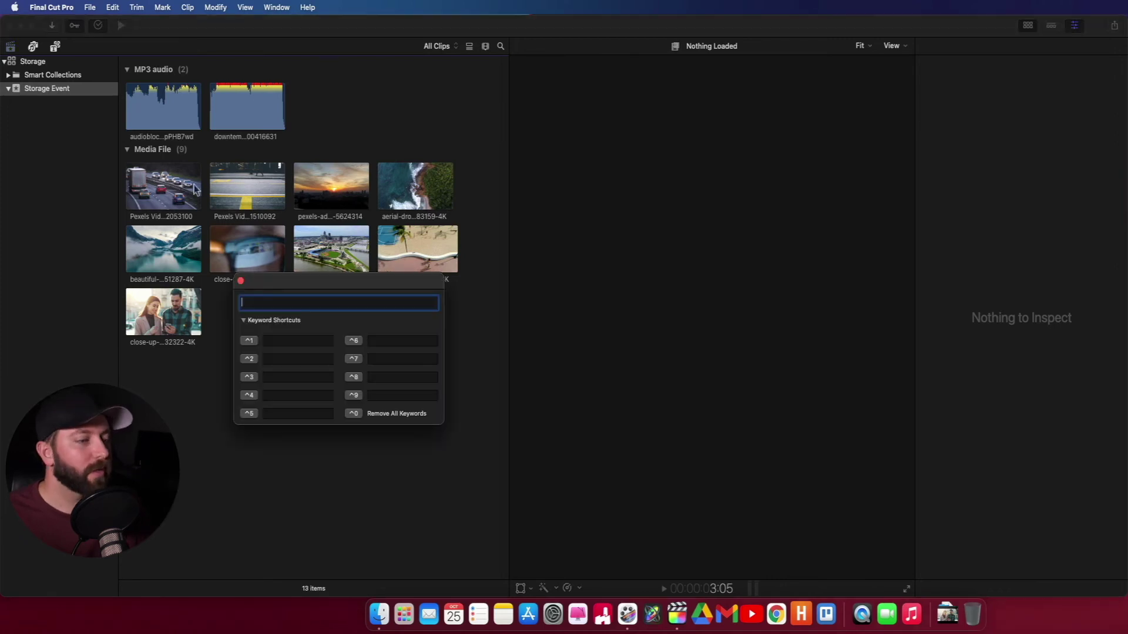
# Step: Tag the traffic clip with the B-Roll and Video keywords
pyautogui.moveTo(288, 286); pyautogui.dragTo(285, 330)
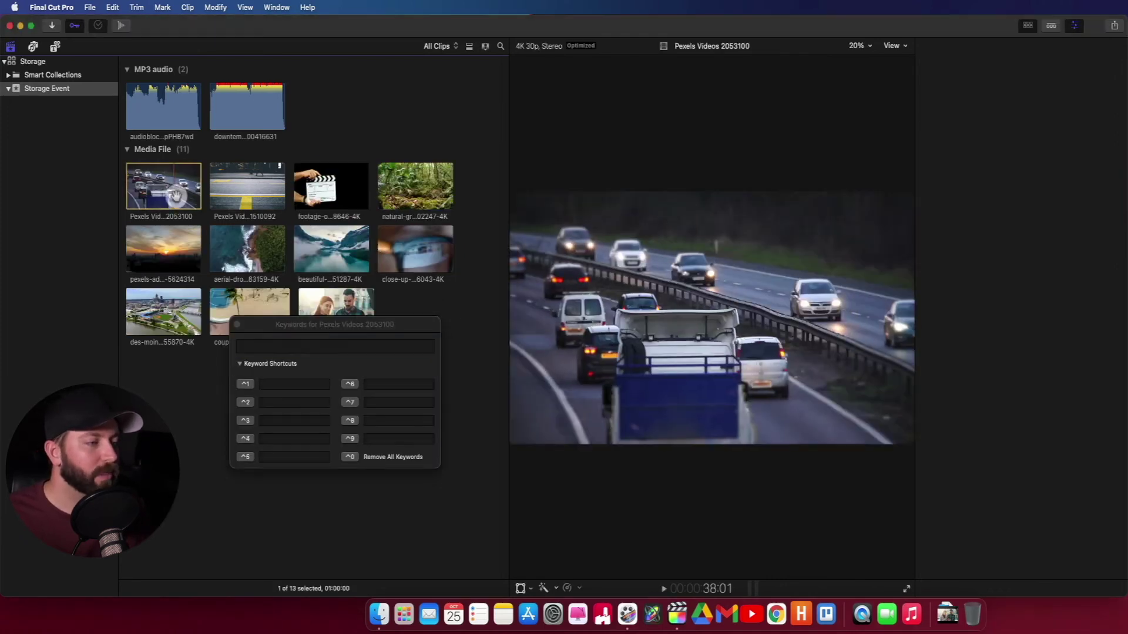
pyautogui.click(274, 349)
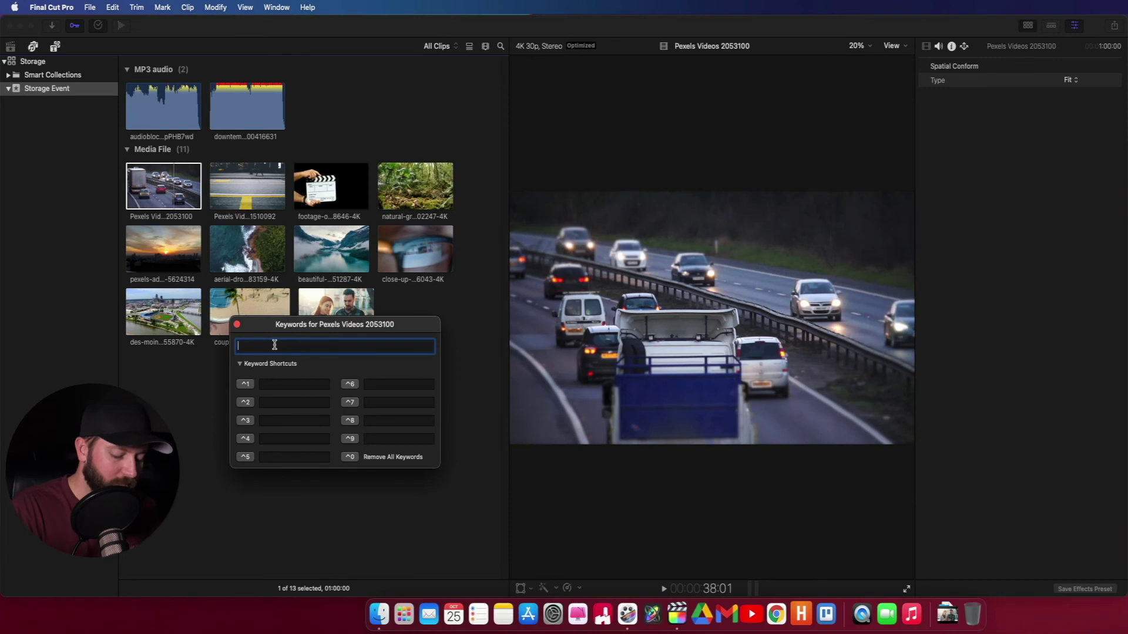
pyautogui.write('B-Roll')
pyautogui.press('Return')
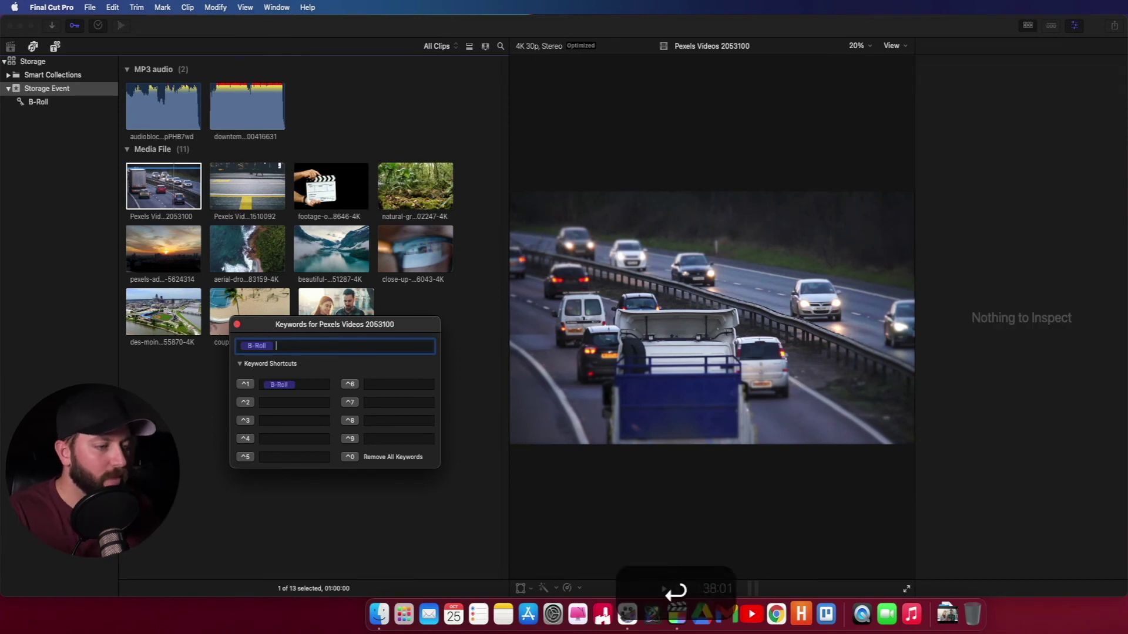
pyautogui.write('Video')
pyautogui.press('Return')
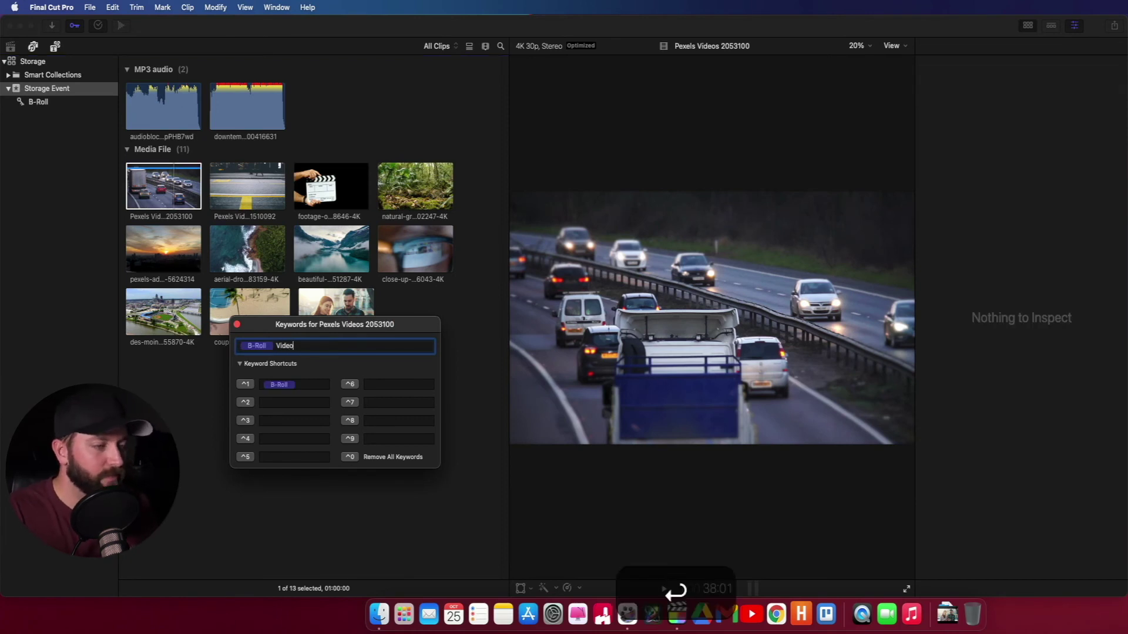
# Step: Add the audio keyword to both music MP3s and the aerial, beautiful and close-up clips
pyautogui.click(159, 117)
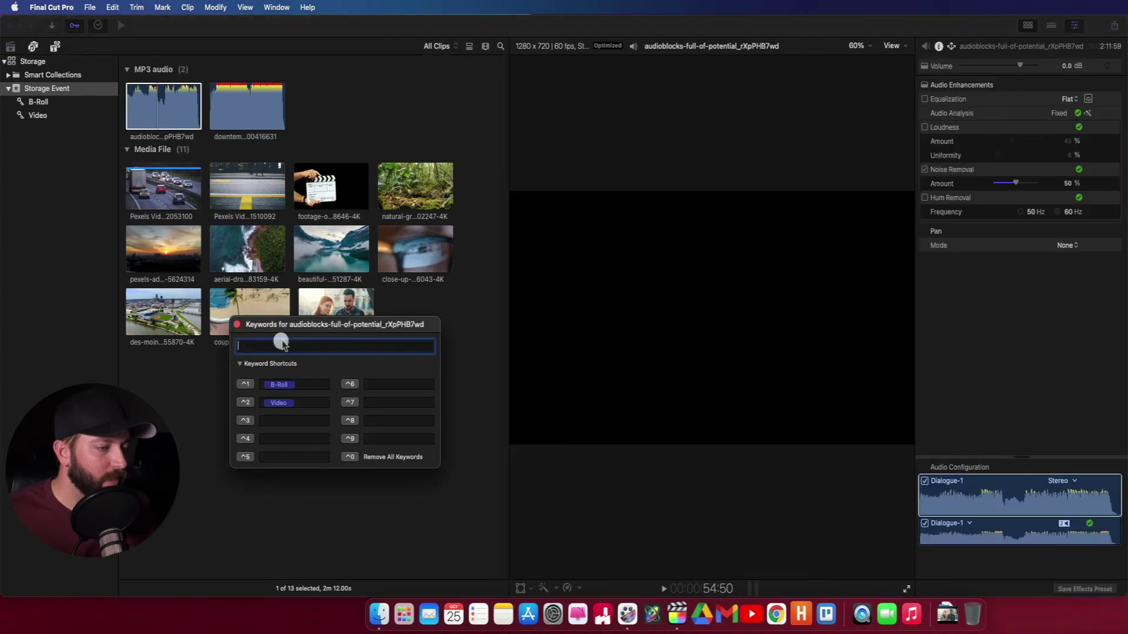
pyautogui.write('audio')
pyautogui.press('Return')
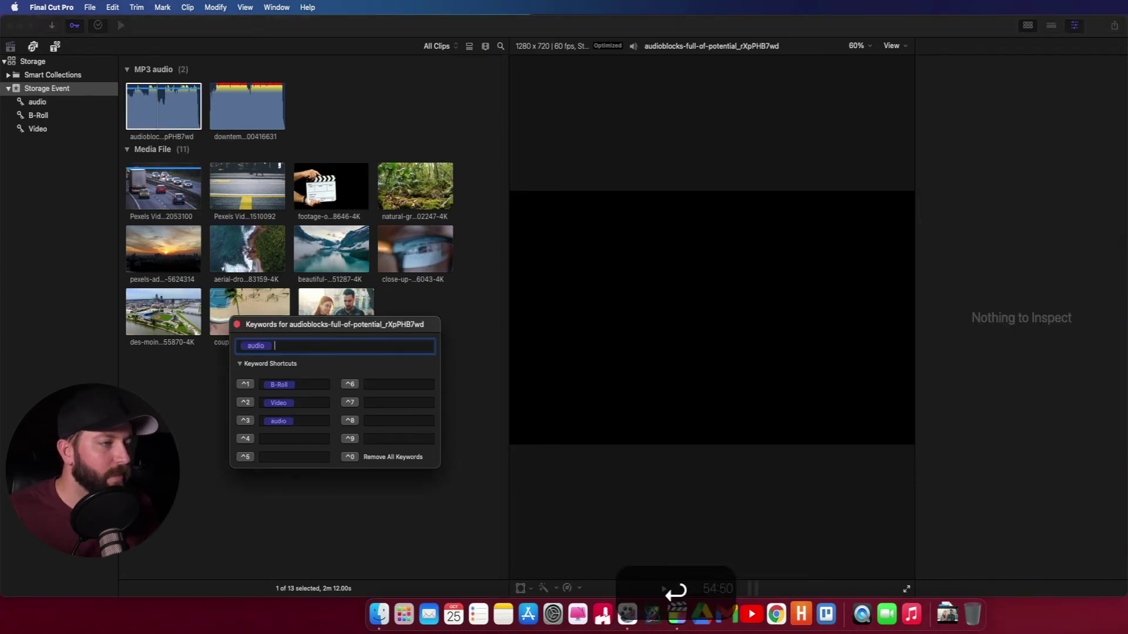
pyautogui.click(249, 122)
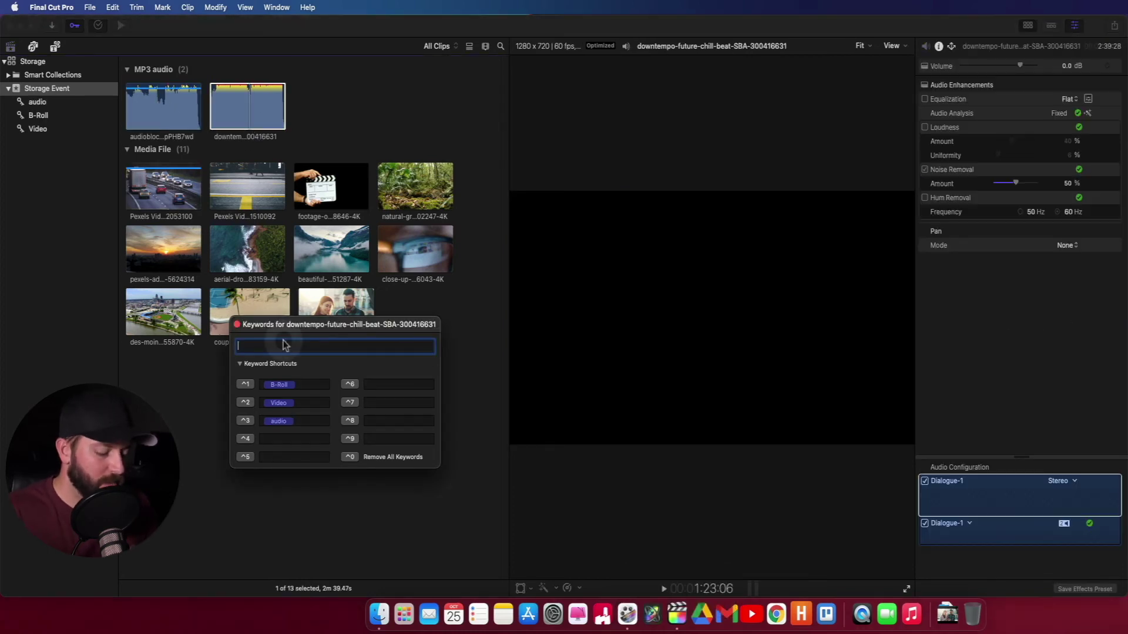
pyautogui.write('audio')
pyautogui.press('Return')
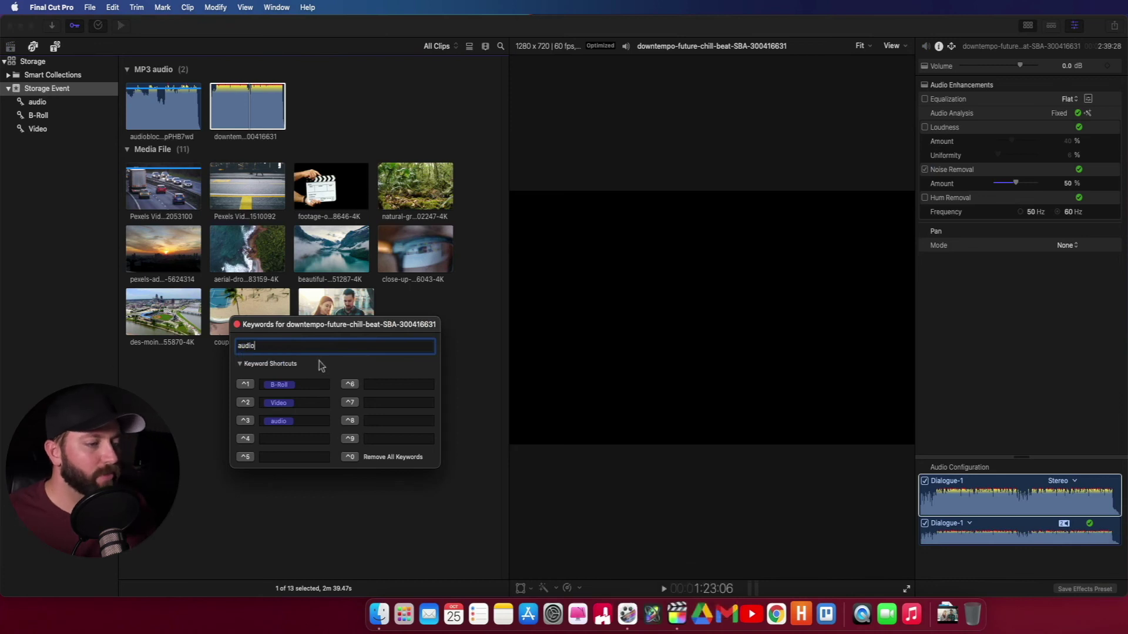
pyautogui.click(302, 440)
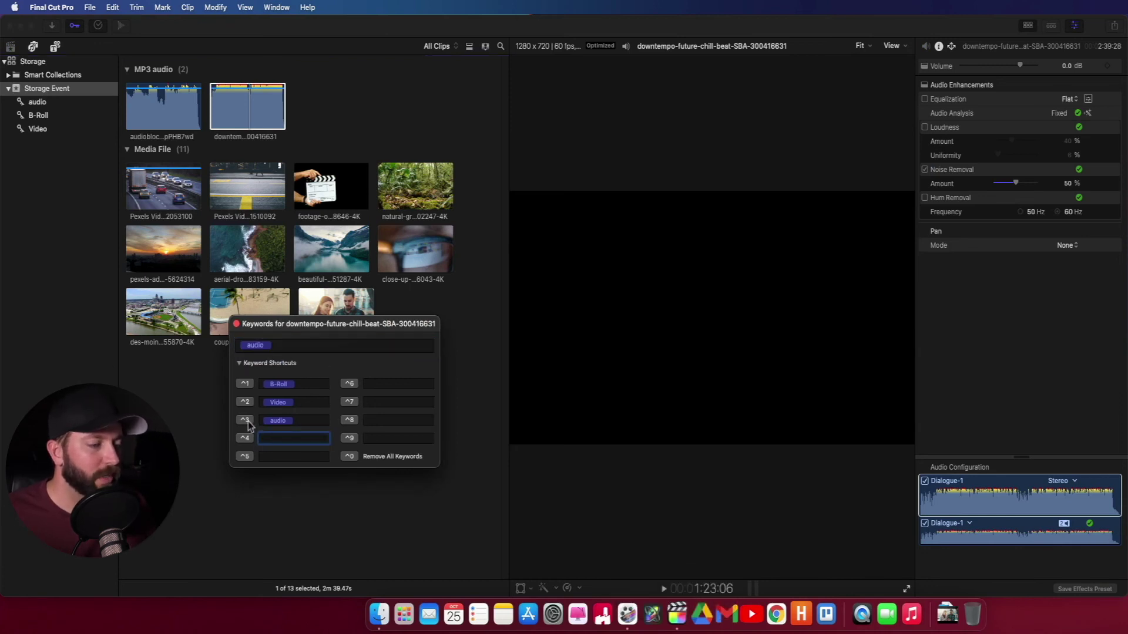
pyautogui.moveTo(466, 233); pyautogui.dragTo(270, 253)
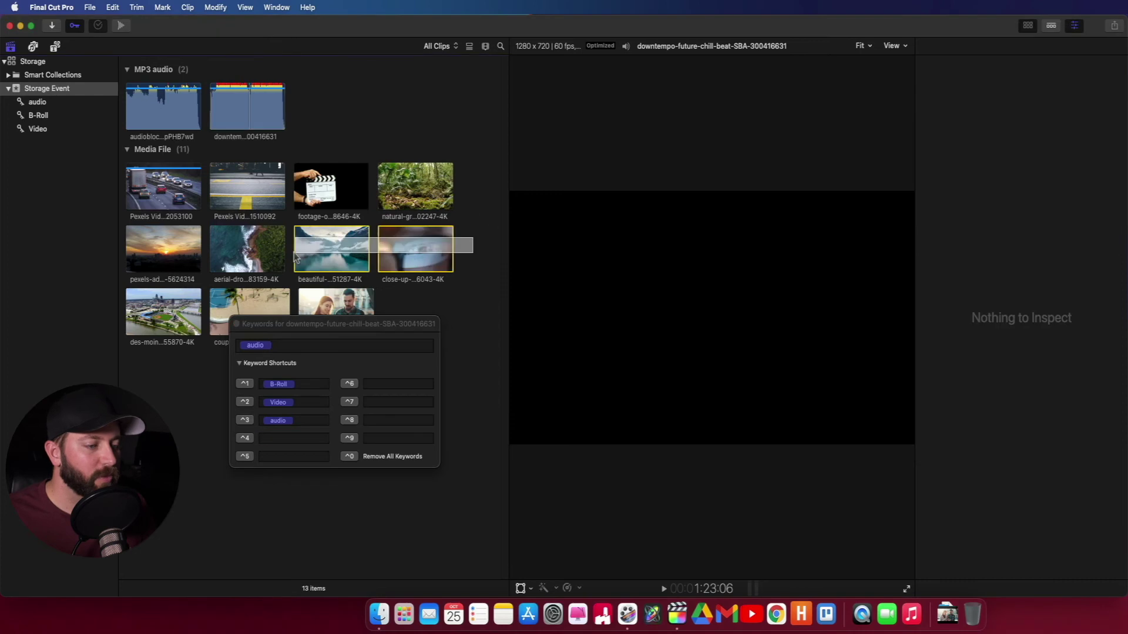
pyautogui.press('super+4')
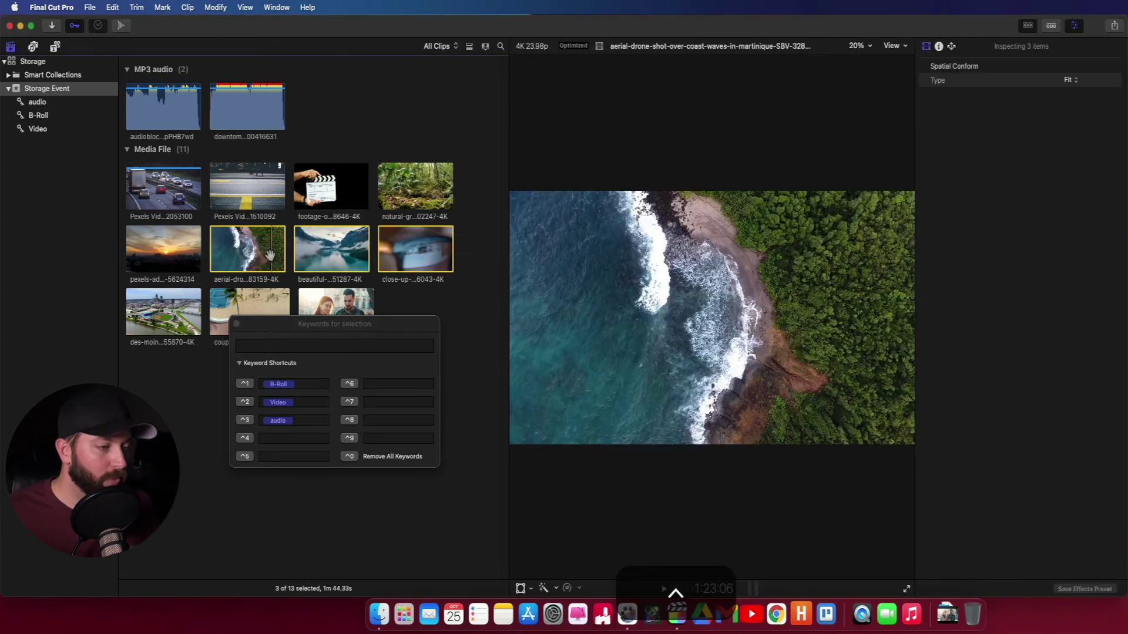
pyautogui.hotkey('ctrl', '3')
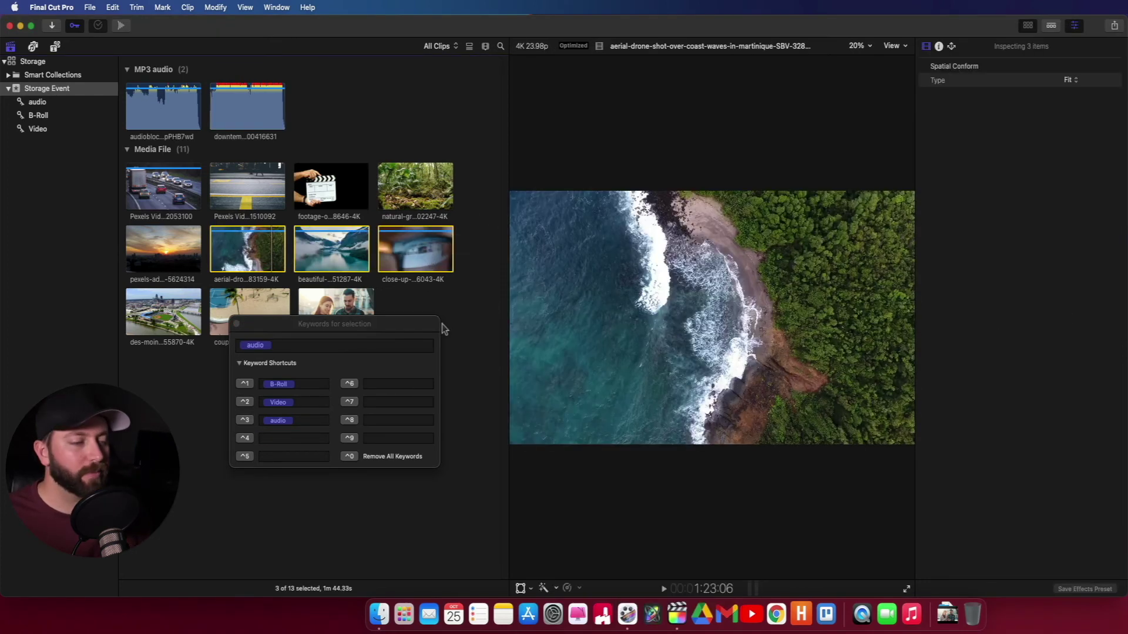
# Step: Close the Keyword Editor and show the Storage library's properties
pyautogui.click(236, 324)
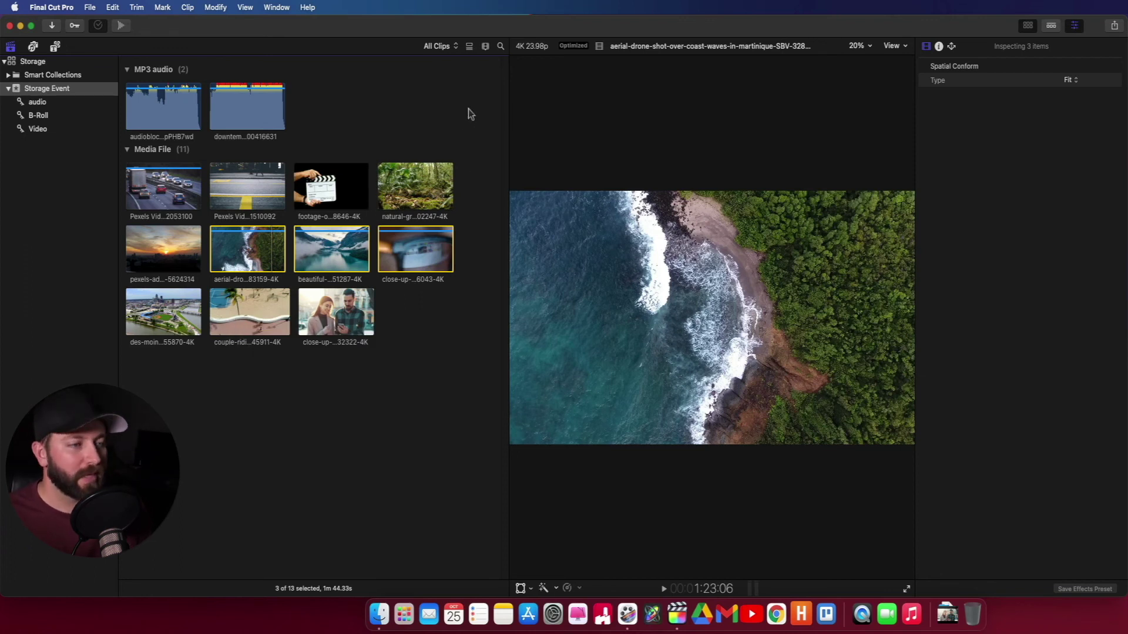
pyautogui.click(33, 62)
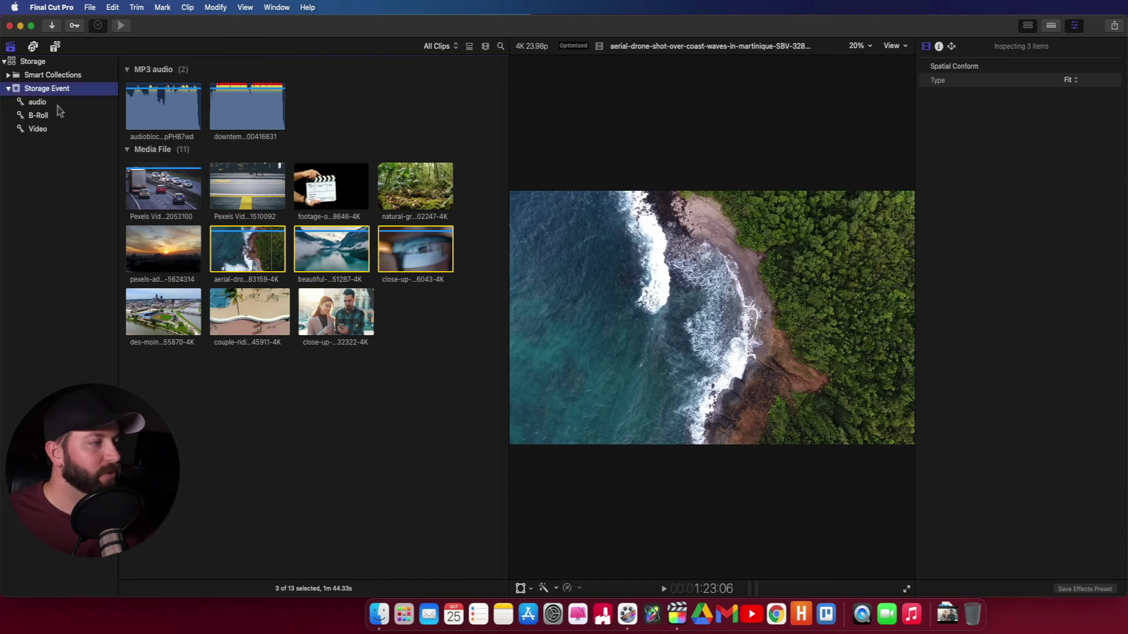
pyautogui.click(8, 88)
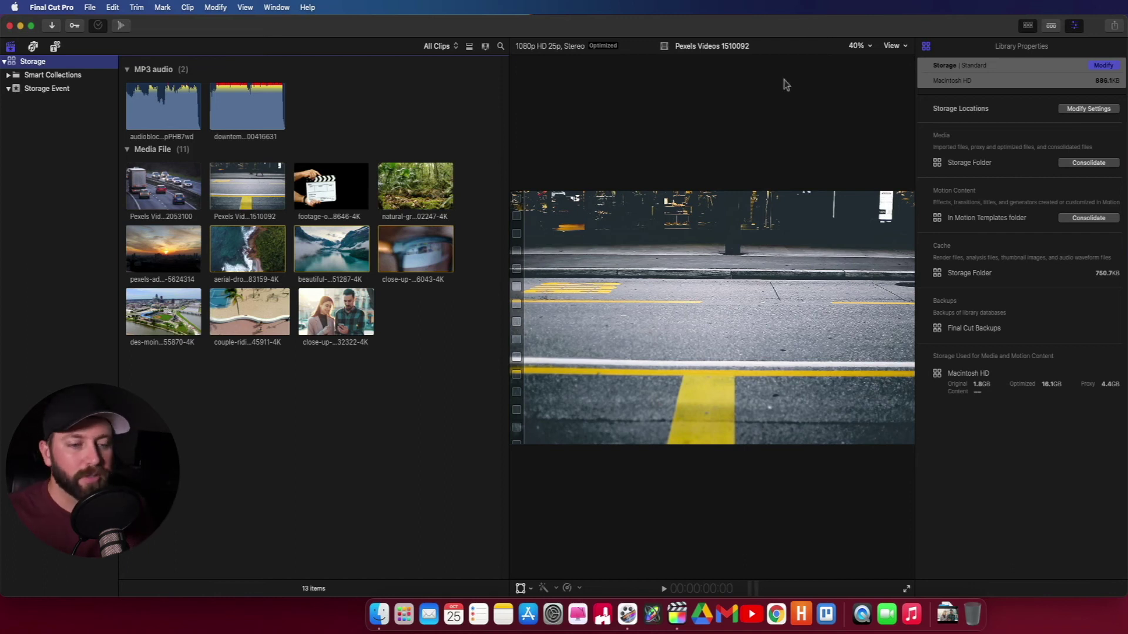
# Step: Create a new Desktop folder named FCP TEMPLATE
pyautogui.click(381, 613)
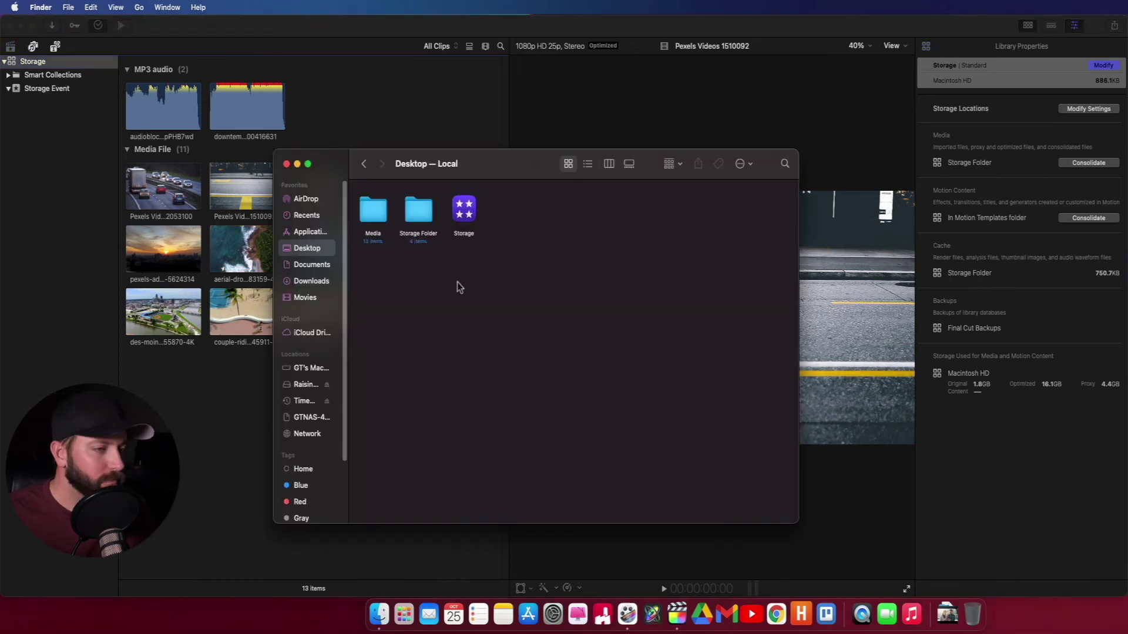
pyautogui.rightClick(457, 287)
pyautogui.click(490, 294)
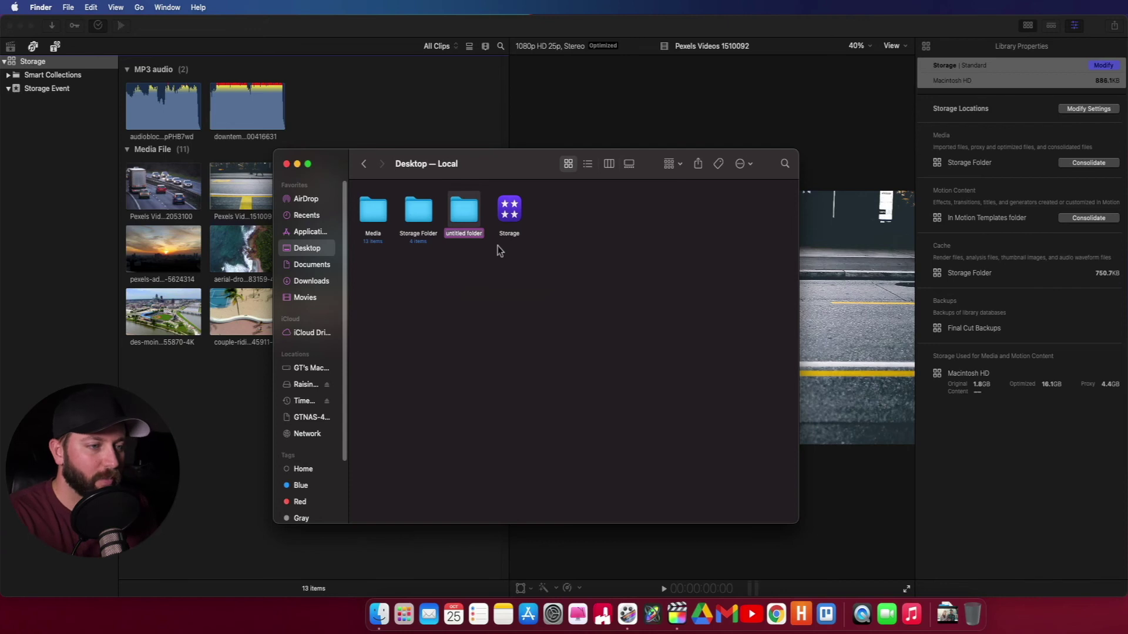
pyautogui.write('FCP T')
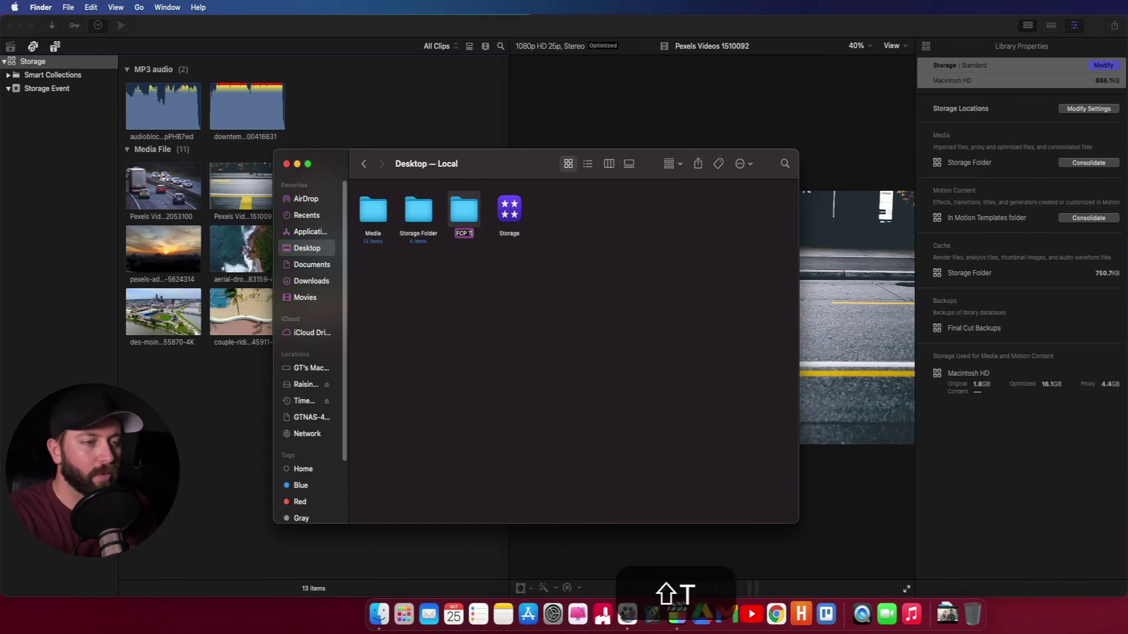
pyautogui.write('EMPLATE')
pyautogui.press('Return')
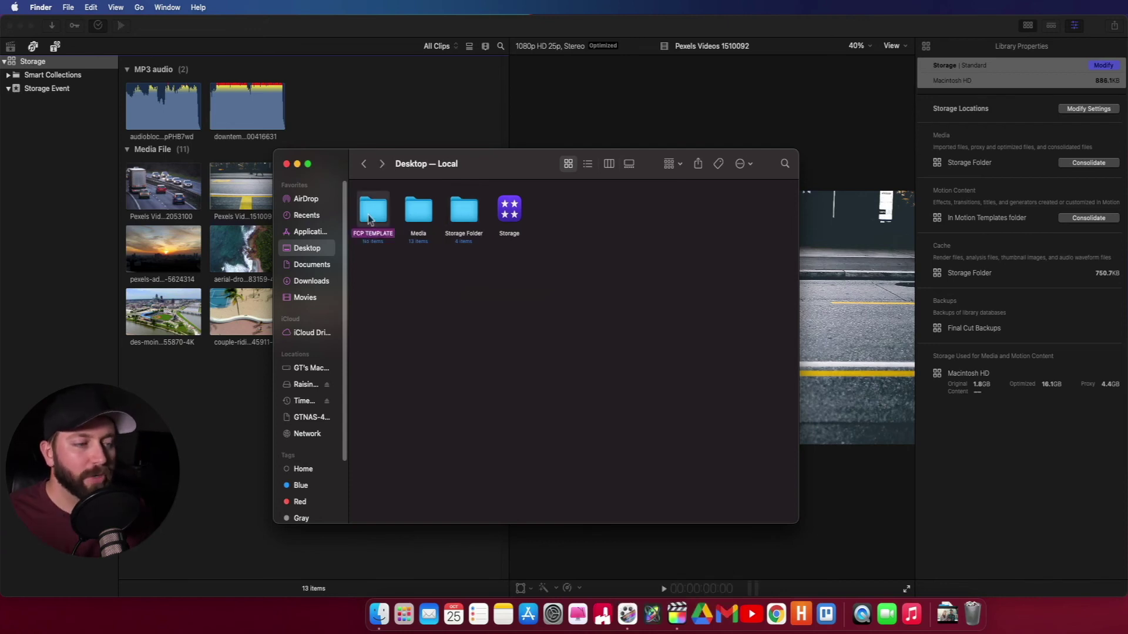
# Step: Inside FCP TEMPLATE, create Audio, Video and Images subfolders
pyautogui.doubleClick(369, 219)
pyautogui.rightClick(429, 287)
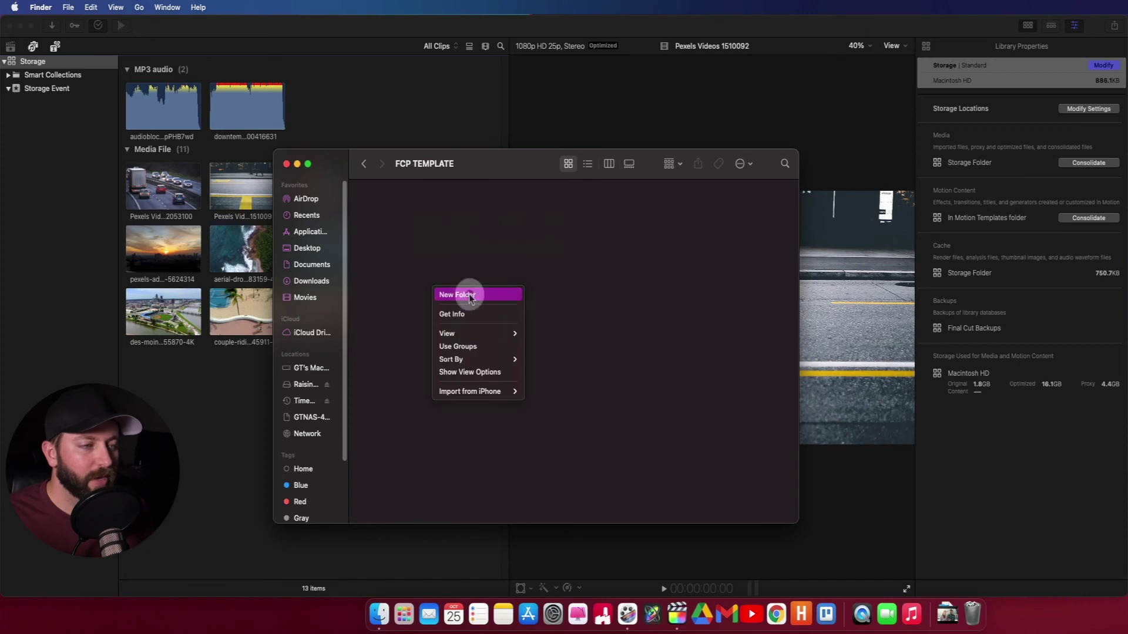
pyautogui.click(469, 289)
pyautogui.write('Audio')
pyautogui.press('Return')
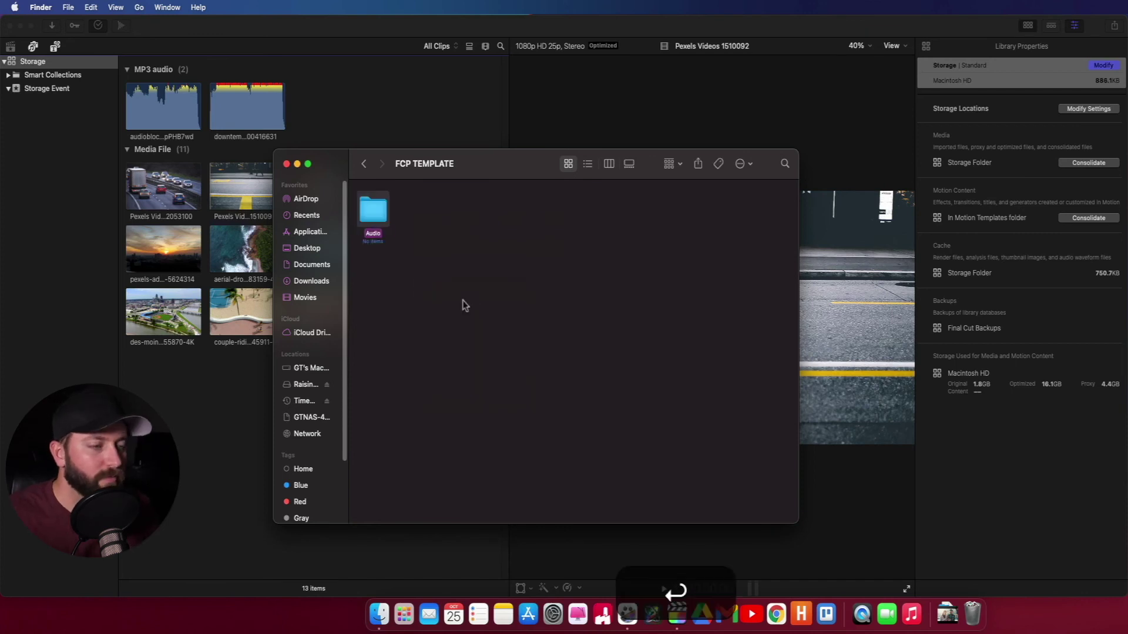
pyautogui.rightClick(463, 305)
pyautogui.click(470, 310)
pyautogui.press('BackSpace')
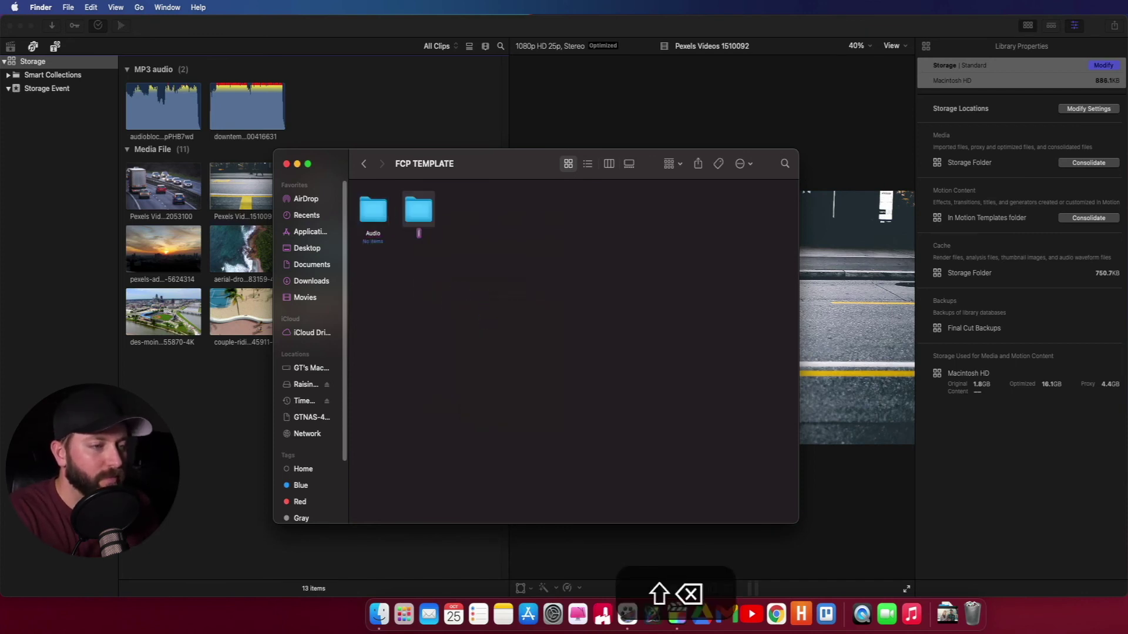
pyautogui.write('Video')
pyautogui.press('Return')
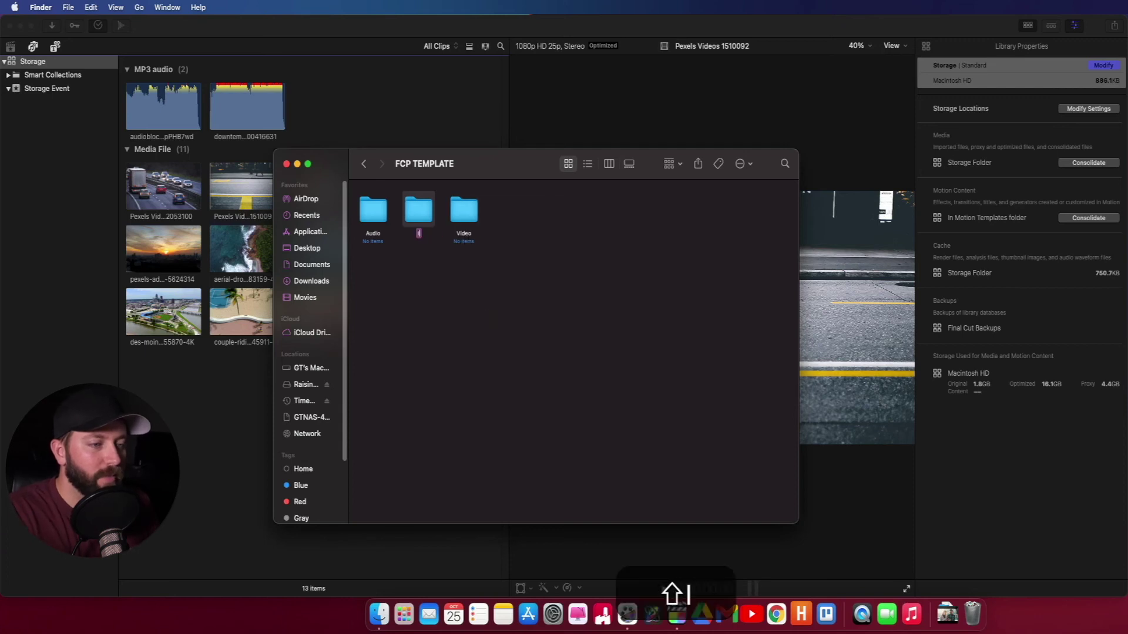
pyautogui.write('mages')
pyautogui.press('Return')
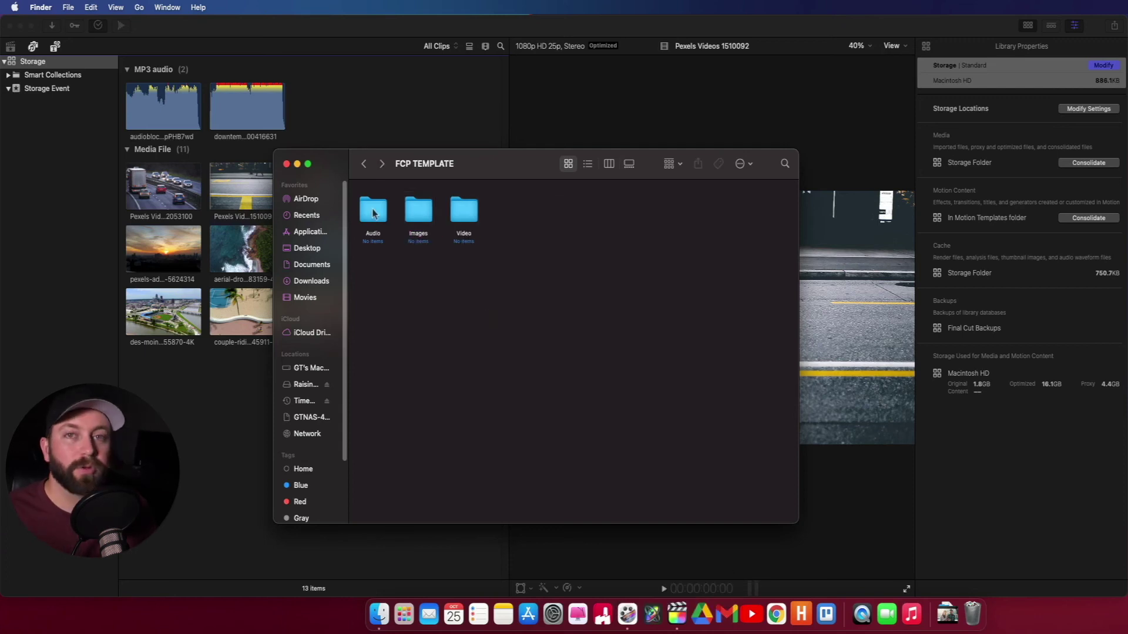
# Step: Inside Audio, create SFX and Music subfolders plus a third new folder
pyautogui.doubleClick(373, 213)
pyautogui.rightClick(396, 231)
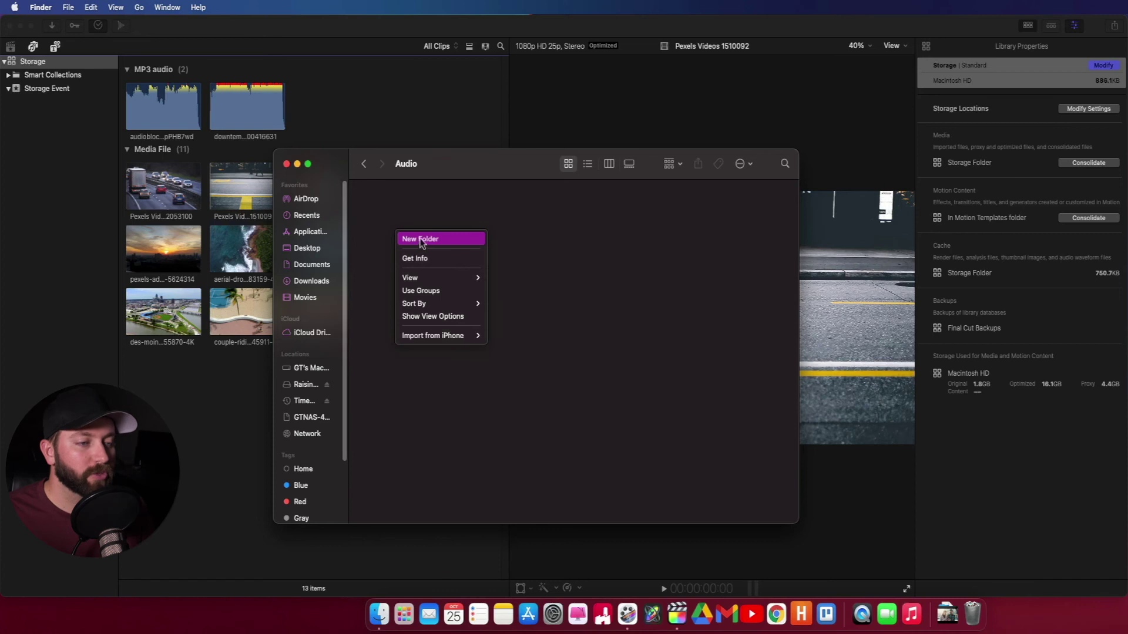
pyautogui.click(421, 239)
pyautogui.write('SF')
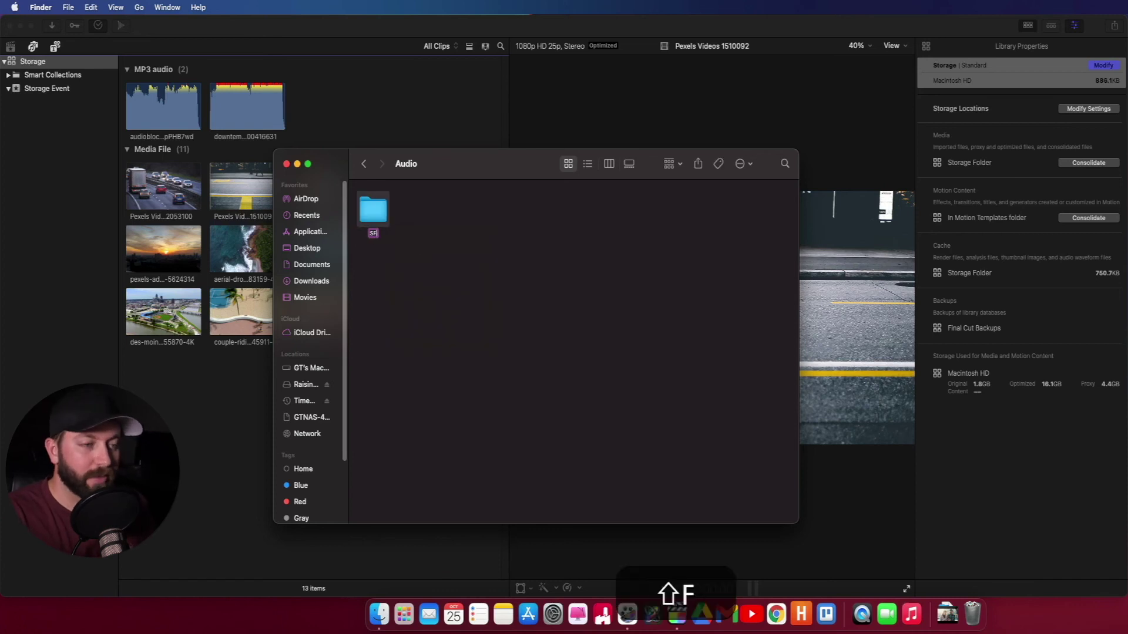
pyautogui.write('X')
pyautogui.press('Return')
pyautogui.rightClick(421, 239)
pyautogui.click(436, 246)
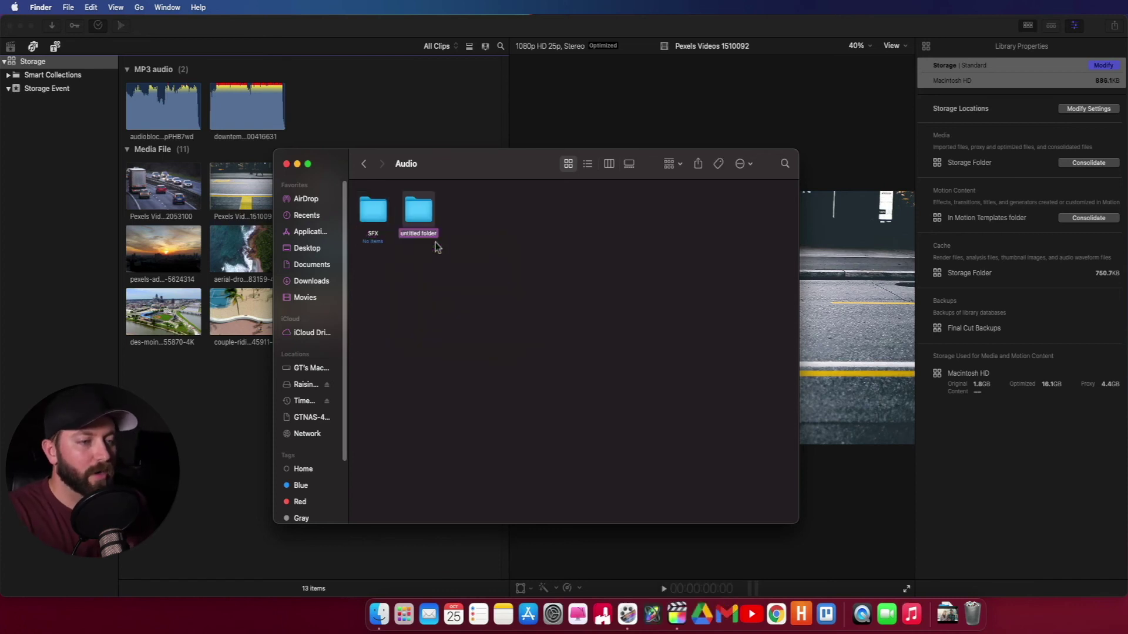
pyautogui.write('MU')
pyautogui.press('BackSpace')
pyautogui.write('usic')
pyautogui.press('Return')
pyautogui.rightClick(451, 318)
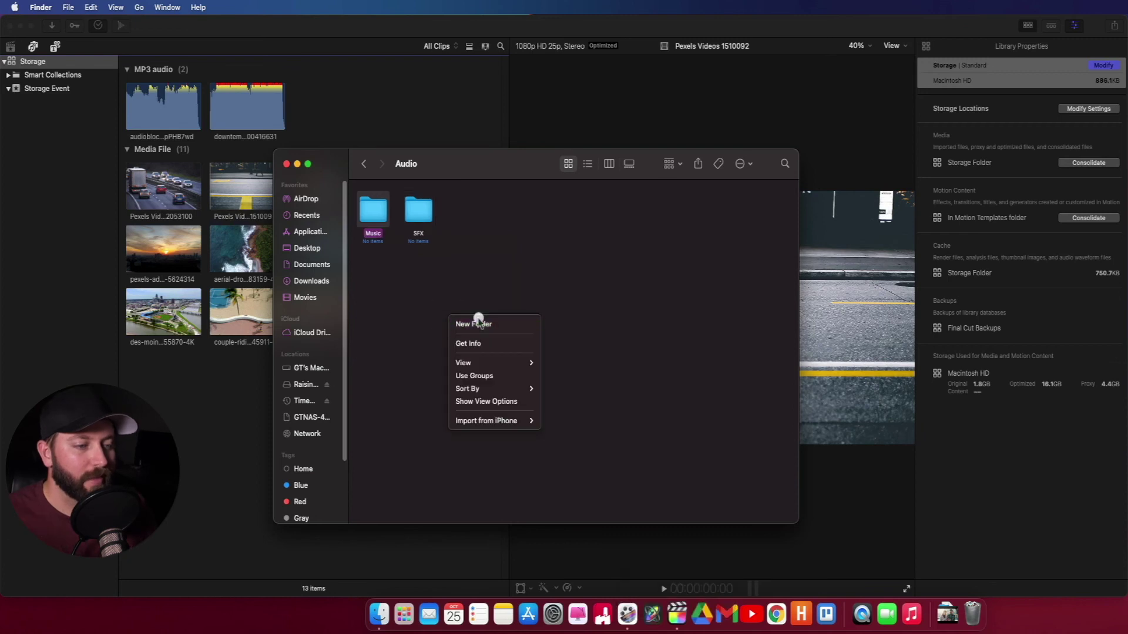
pyautogui.click(478, 319)
# Step: Inside Video, create A-Roll and B-Roll subfolders, then return to the Desktop
pyautogui.click(363, 164)
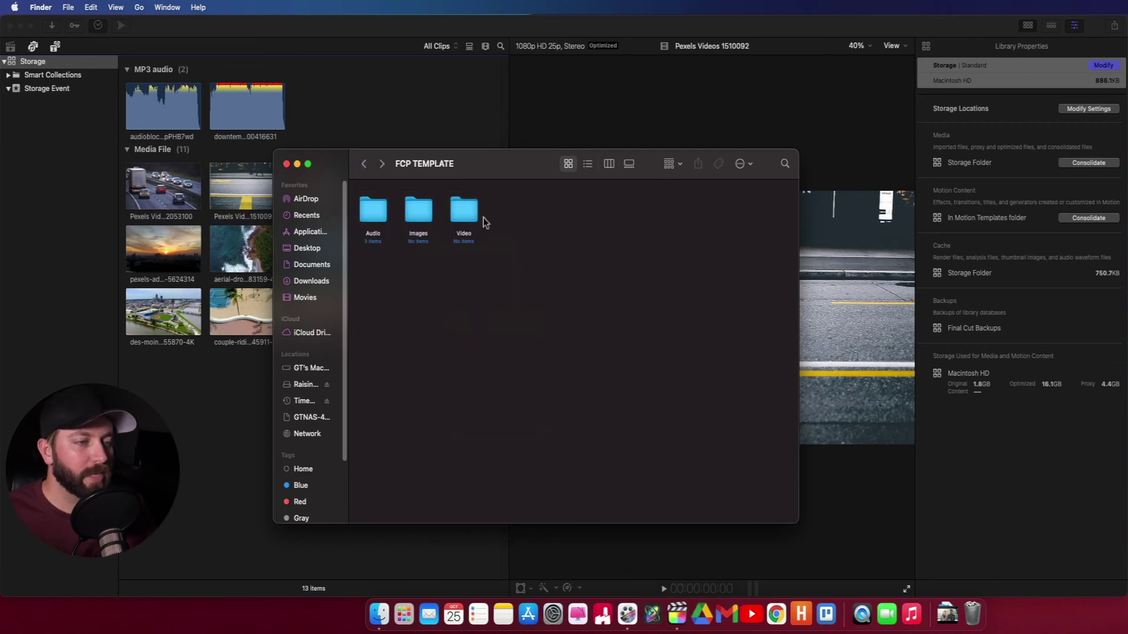
pyautogui.doubleClick(467, 217)
pyautogui.rightClick(510, 282)
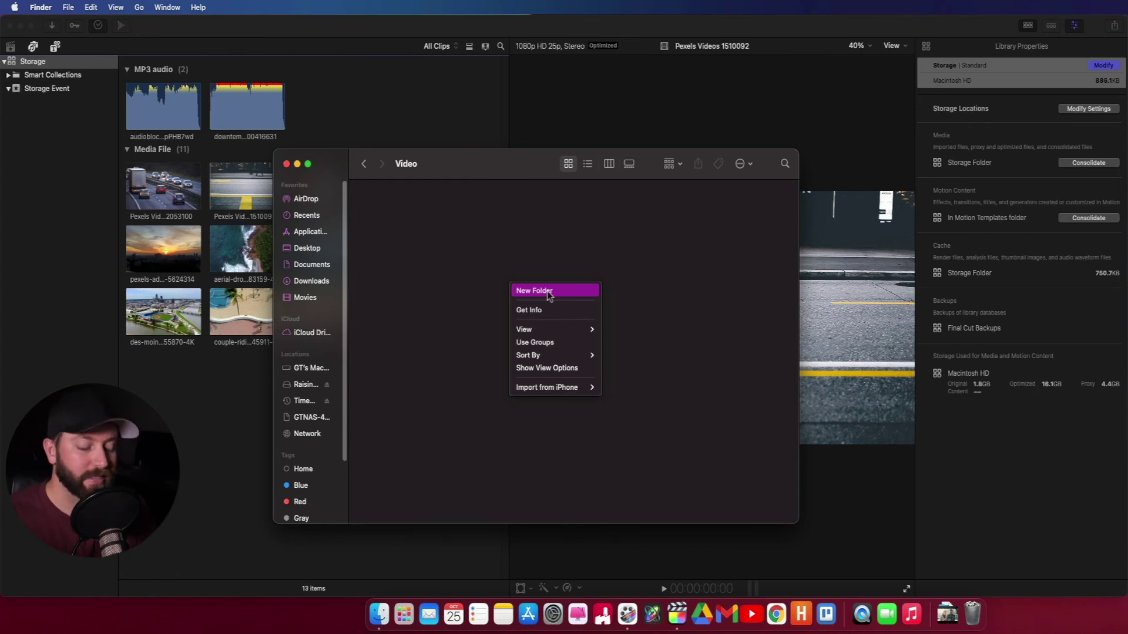
pyautogui.click(547, 291)
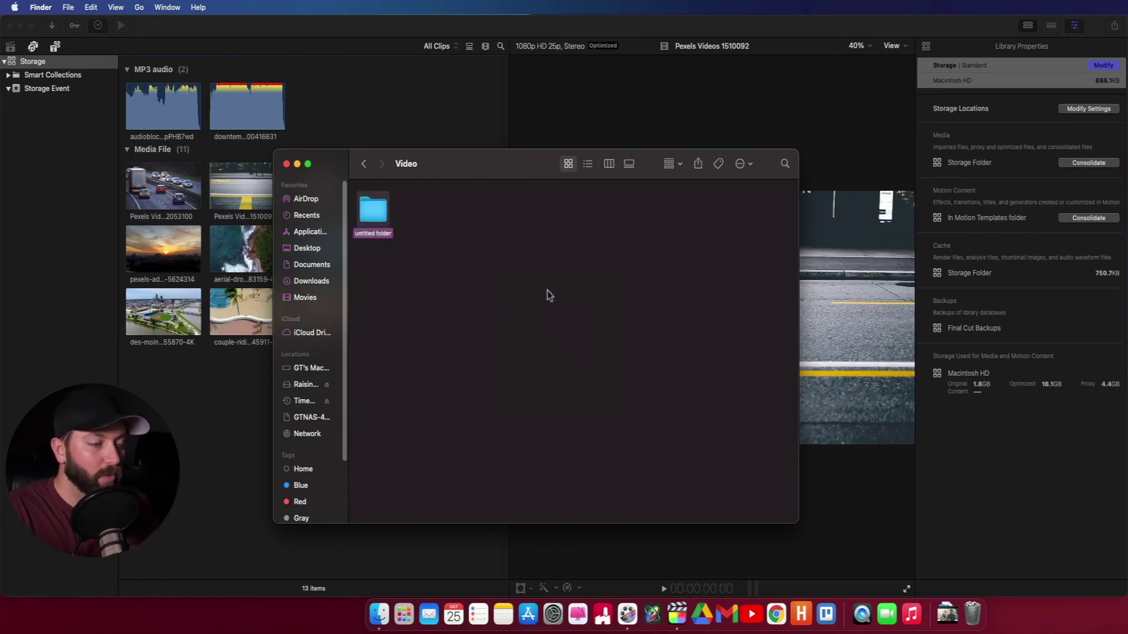
pyautogui.write('A-Roll')
pyautogui.press('Return')
pyautogui.rightClick(554, 287)
pyautogui.click(563, 289)
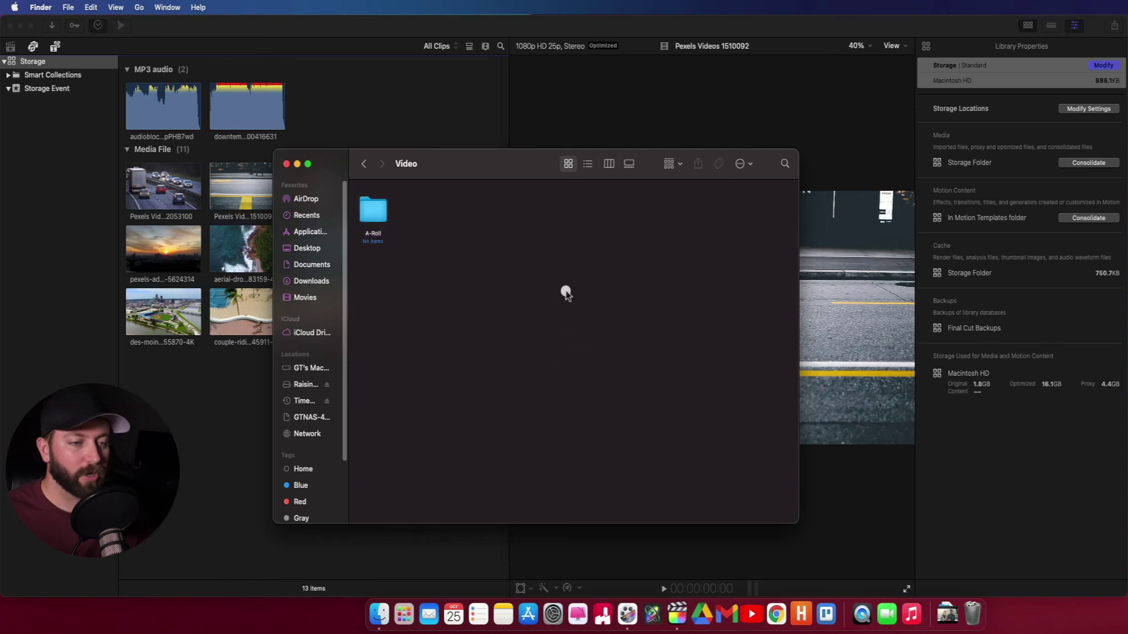
pyautogui.rightClick(565, 294)
pyautogui.click(595, 303)
pyautogui.write('B')
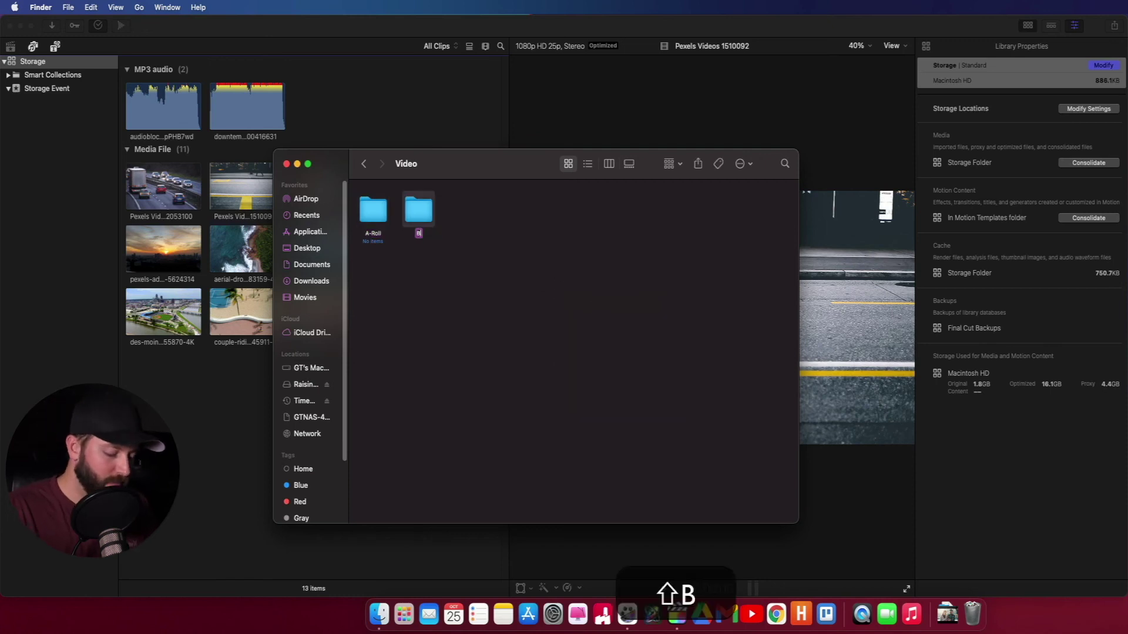
pyautogui.write('-Roll')
pyautogui.press('Return')
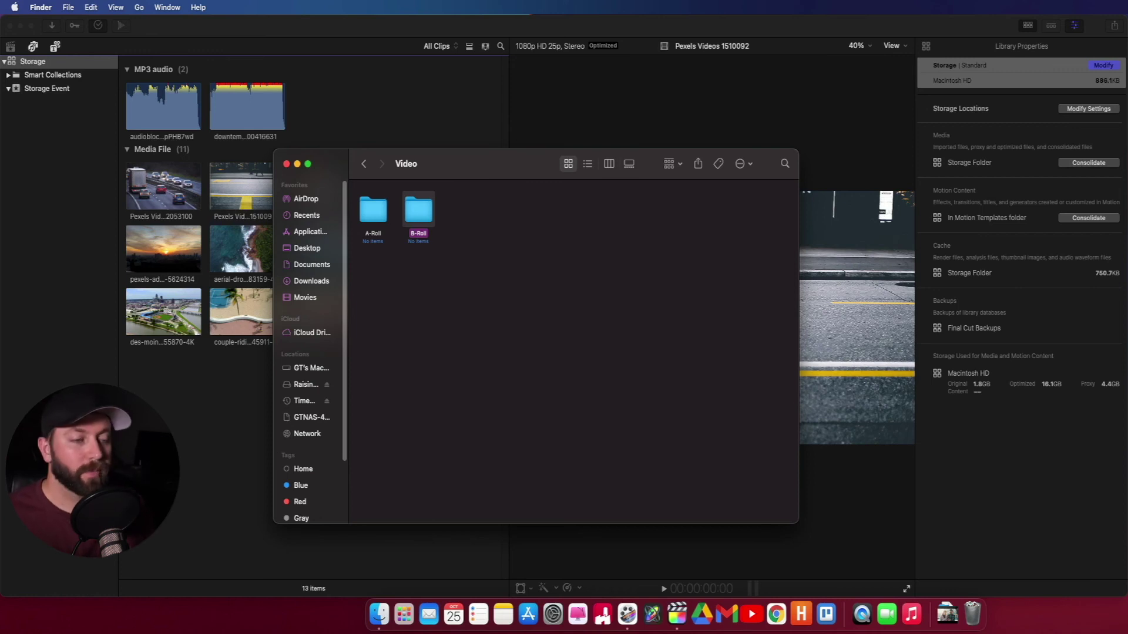
pyautogui.press('super+bracketleft')
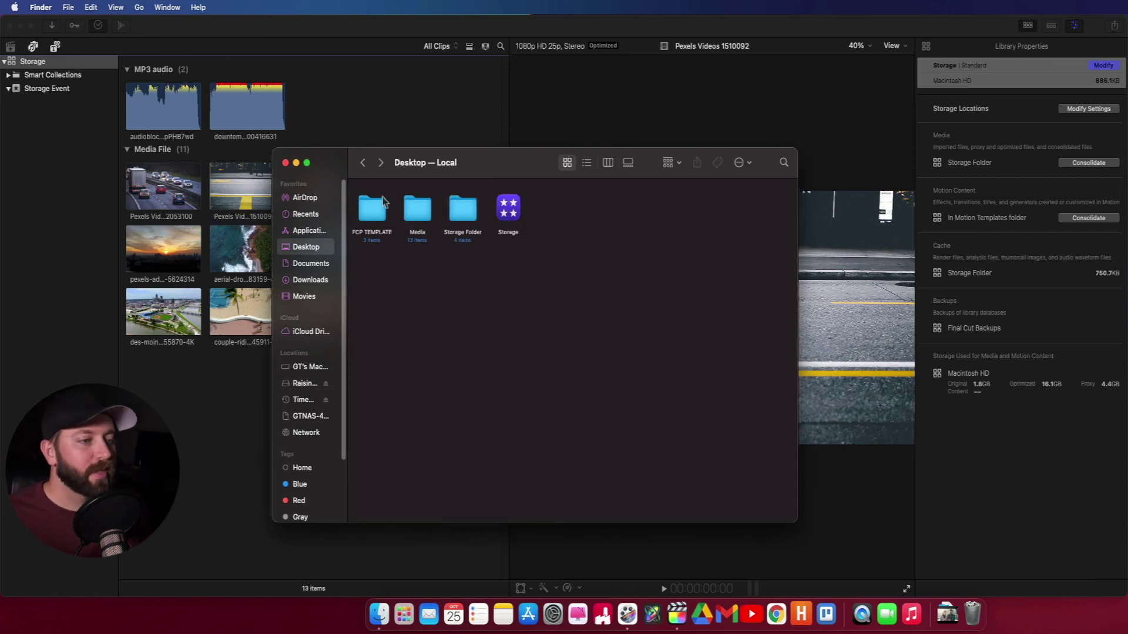
# Step: Duplicate FCP TEMPLATE and rename the copy 'Storage Media'
pyautogui.click(374, 209)
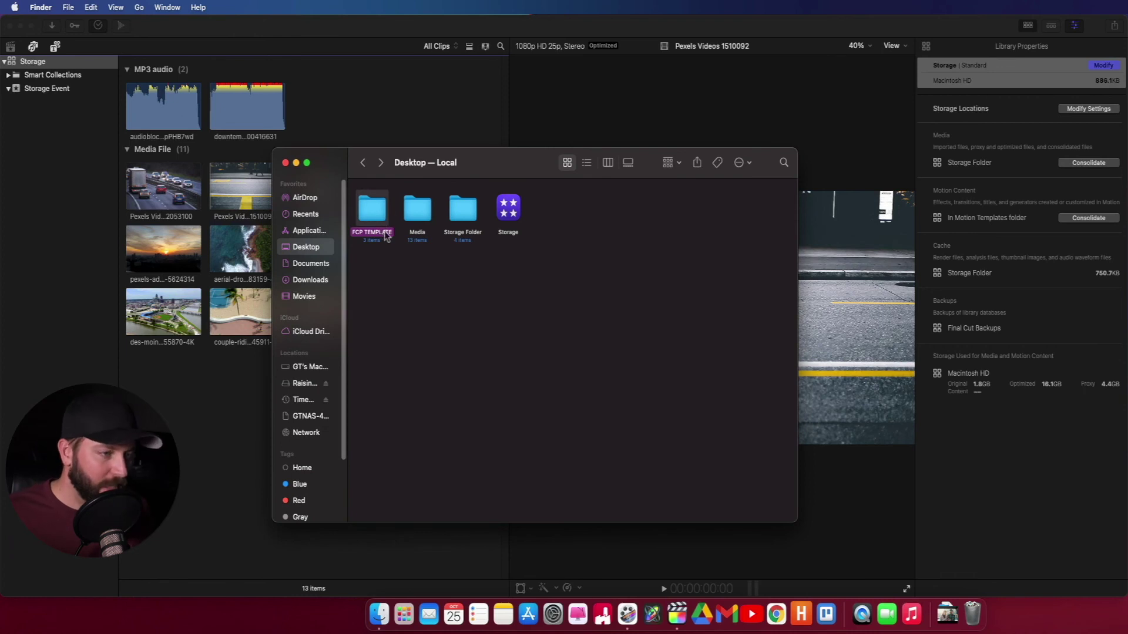
pyautogui.rightClick(377, 218)
pyautogui.click(422, 303)
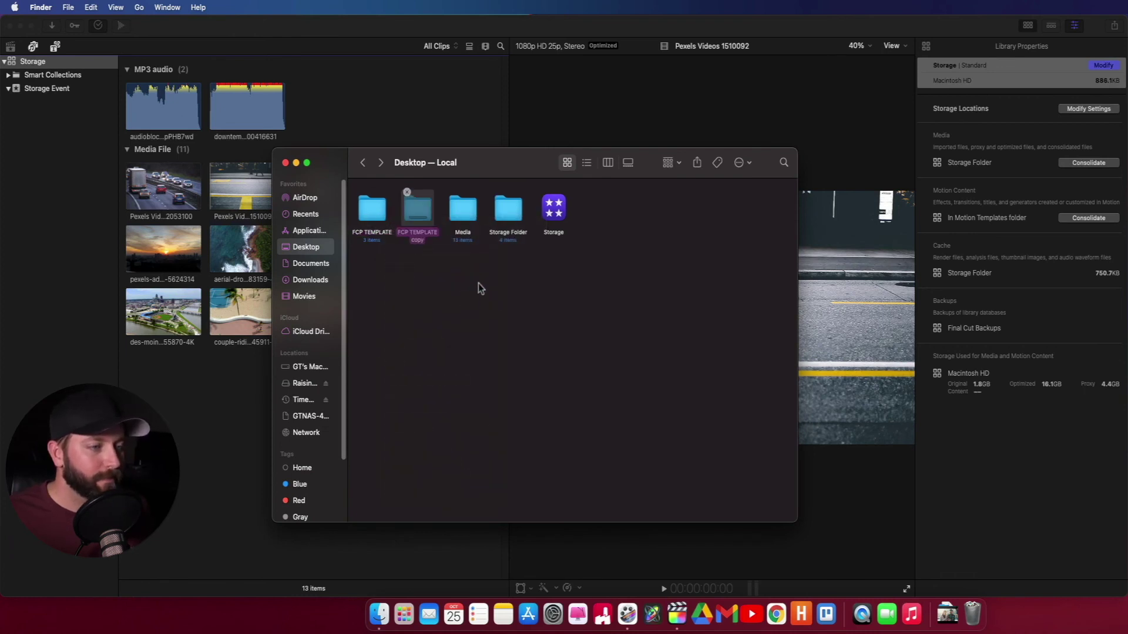
pyautogui.click(419, 233)
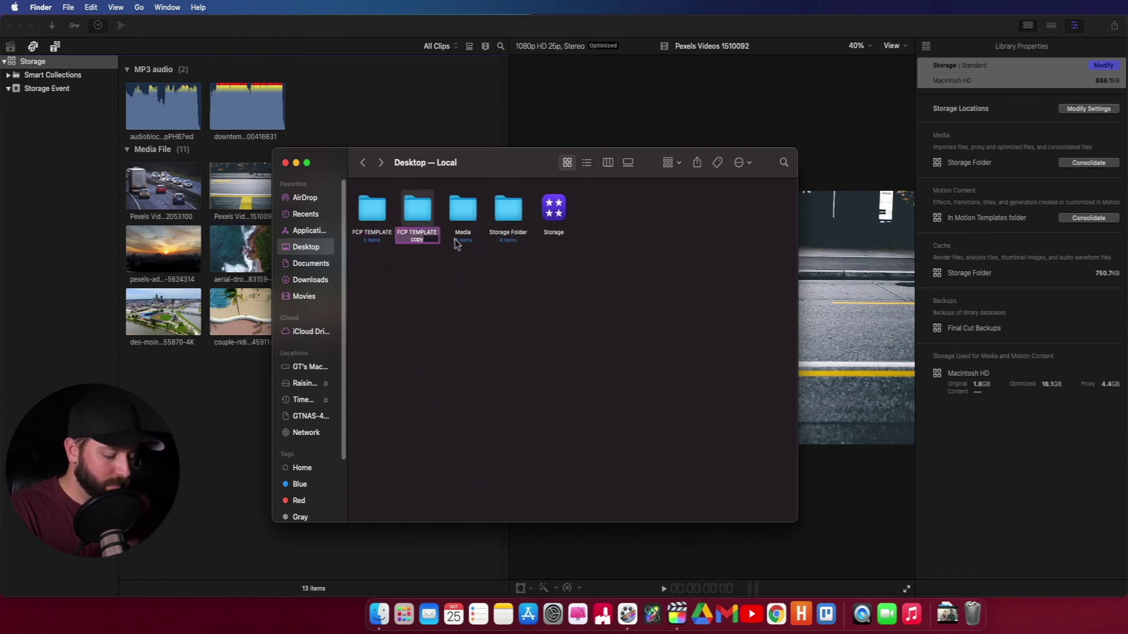
pyautogui.write('Storage ')
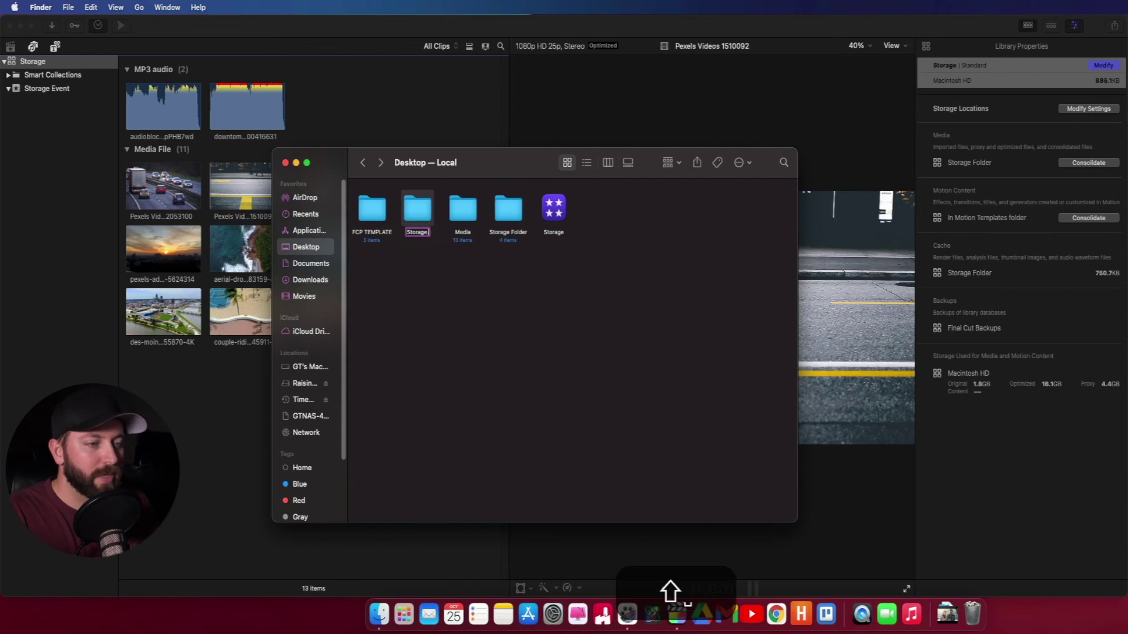
pyautogui.write('Media')
pyautogui.press('Return')
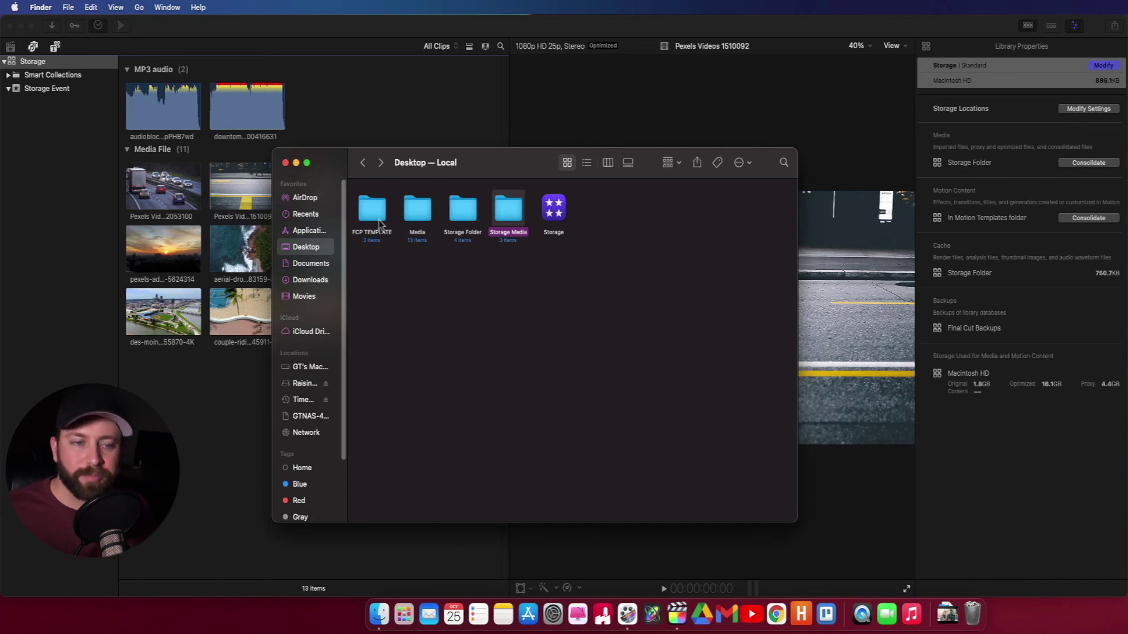
# Step: Check the _Stock Music folder in a second Finder window, then close the Desktop window
pyautogui.press('super+o')
pyautogui.press('super+n')
pyautogui.moveTo(974, 146); pyautogui.dragTo(953, 166)
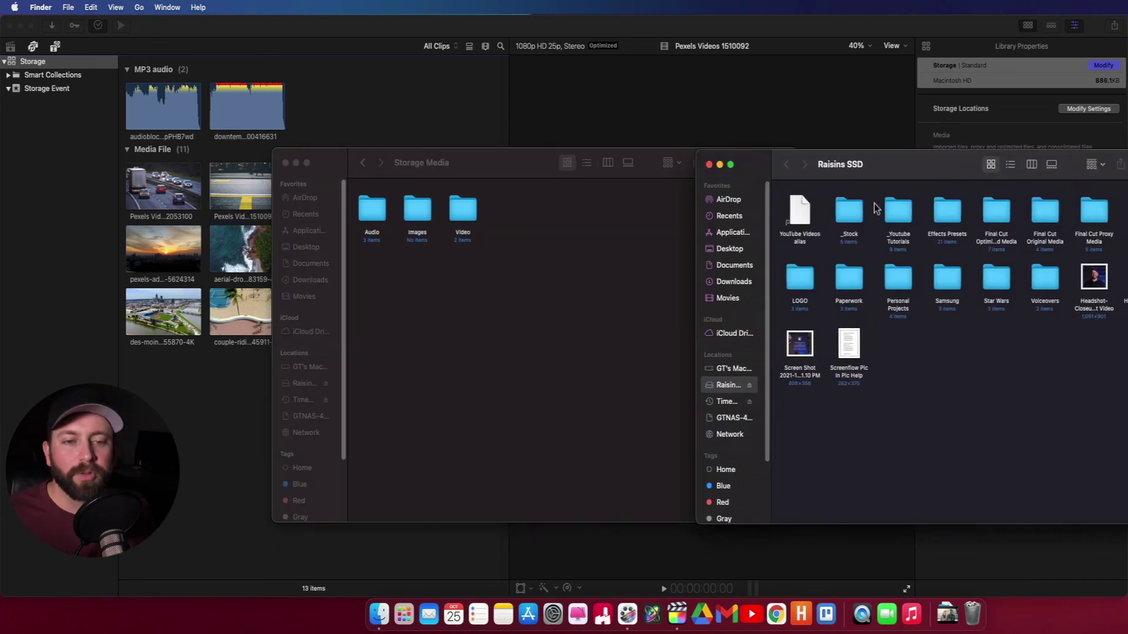
pyautogui.doubleClick(847, 220)
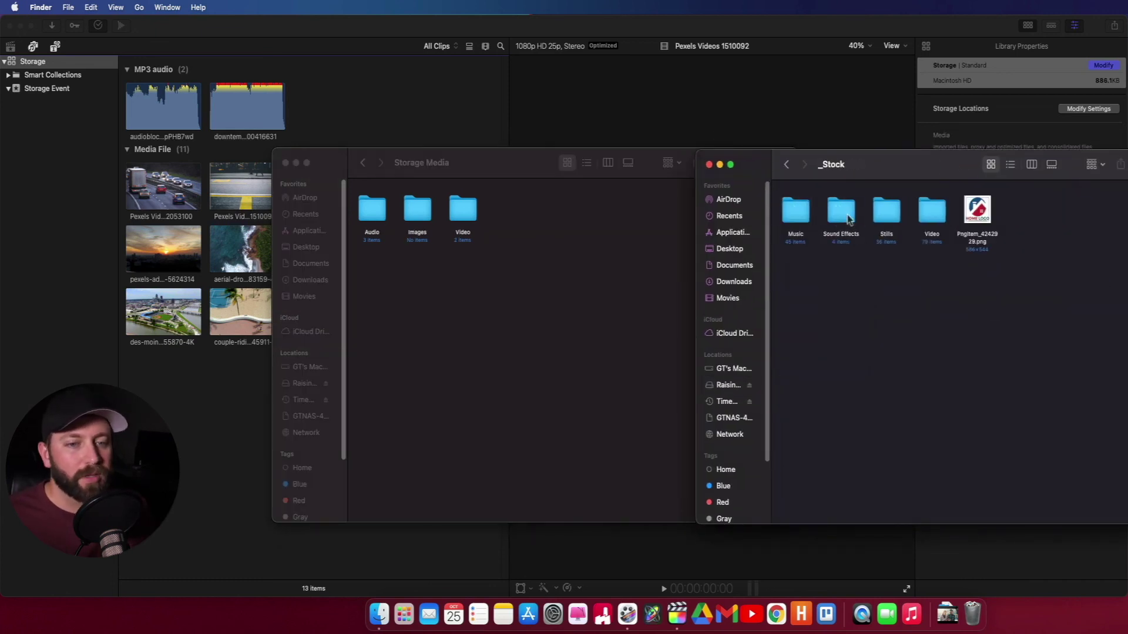
pyautogui.click(796, 216)
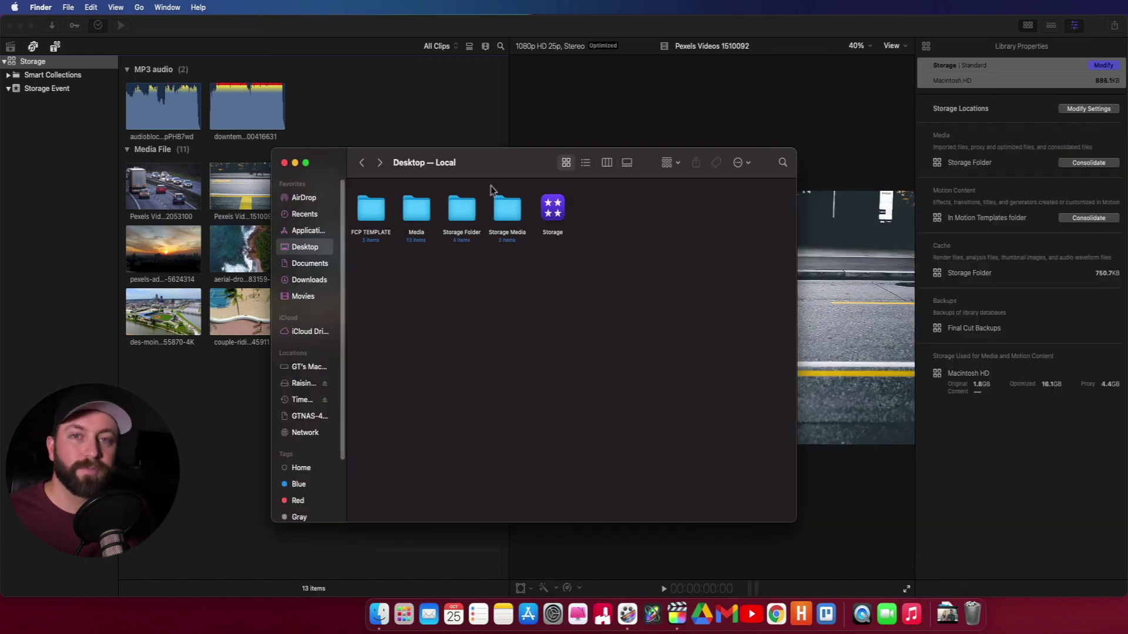
pyautogui.click(284, 162)
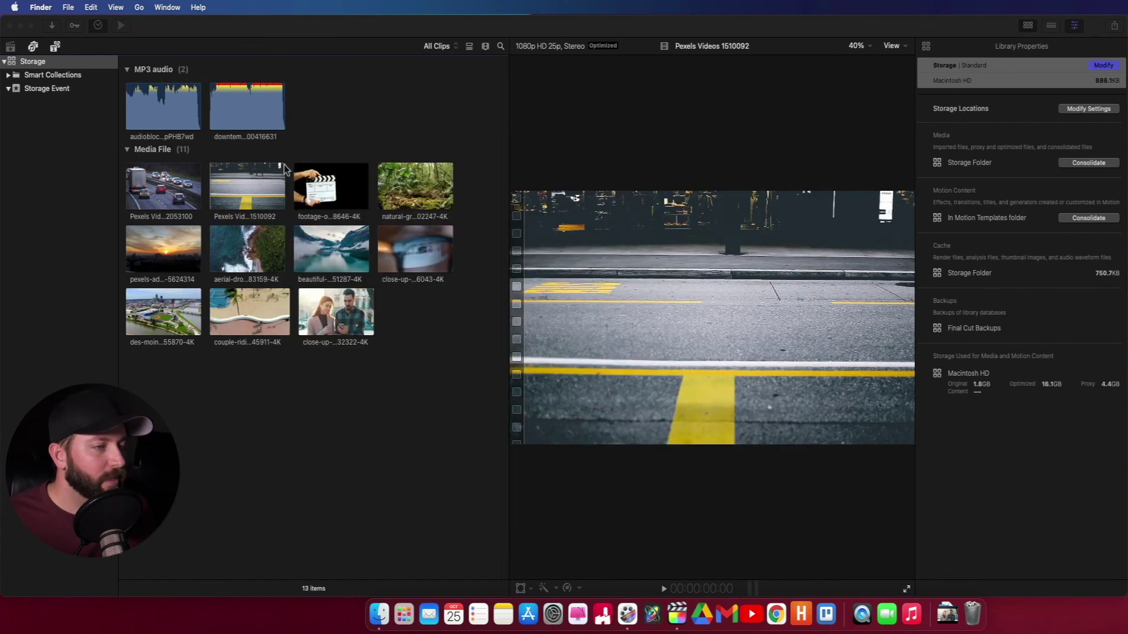
# Step: Import the Storage Media folder into Storage Event, leaving files in place with folder keywords
pyautogui.click(365, 33)
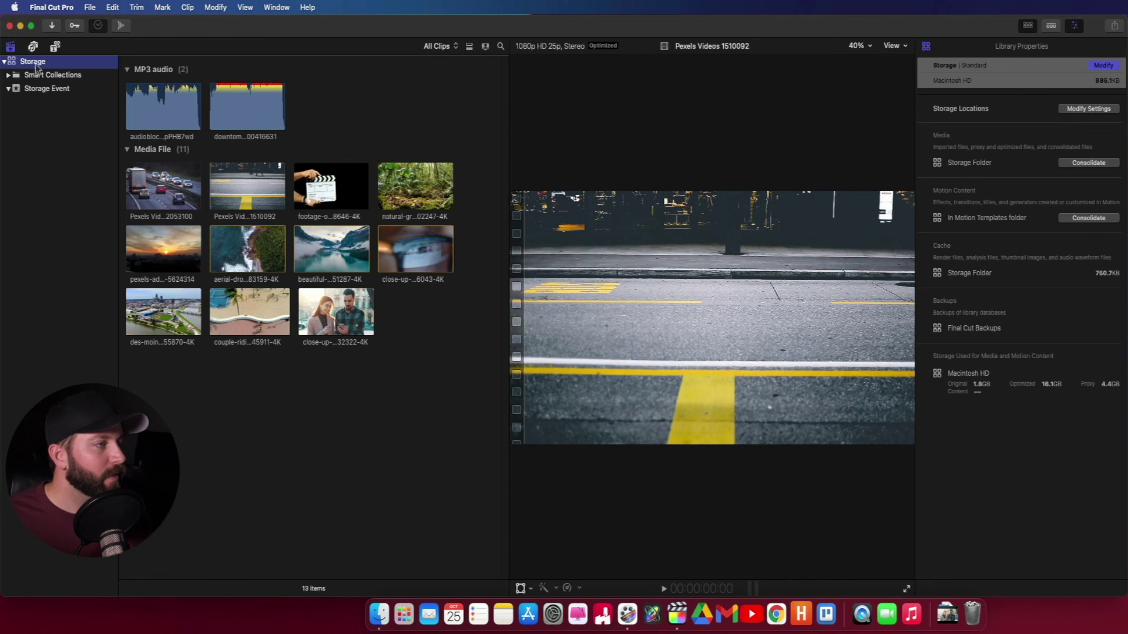
pyautogui.click(51, 27)
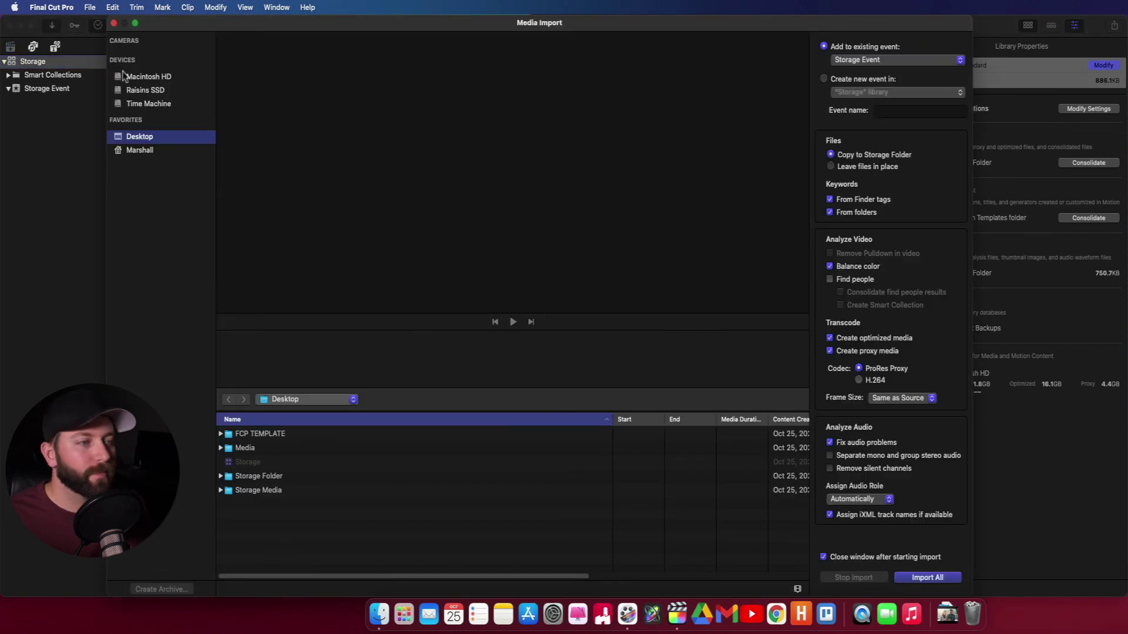
pyautogui.click(830, 167)
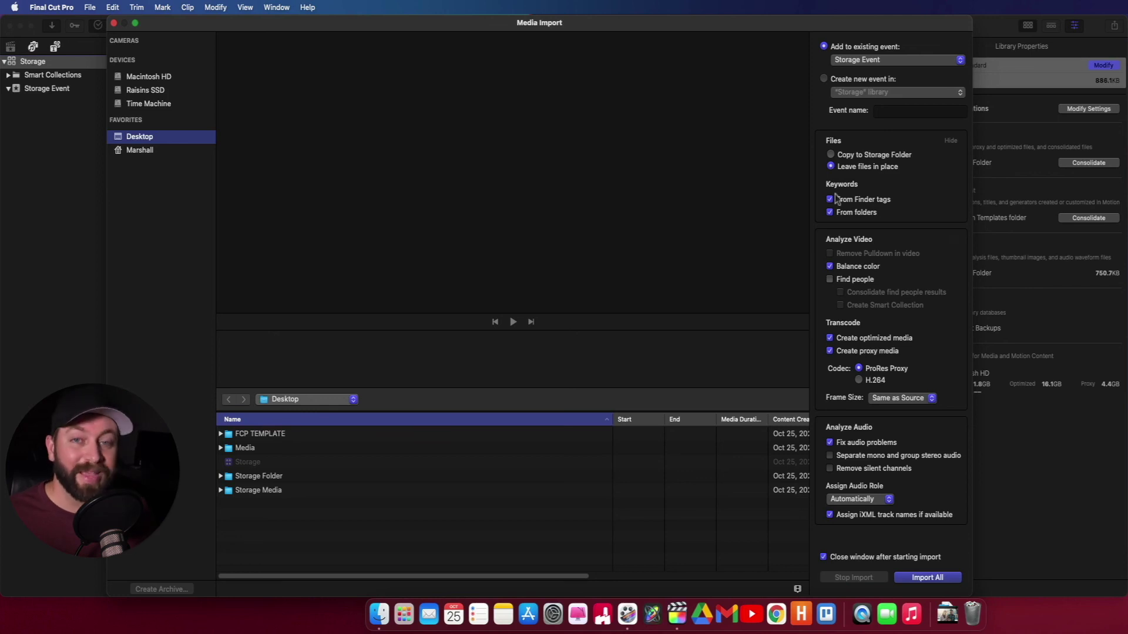
pyautogui.moveTo(830, 212)
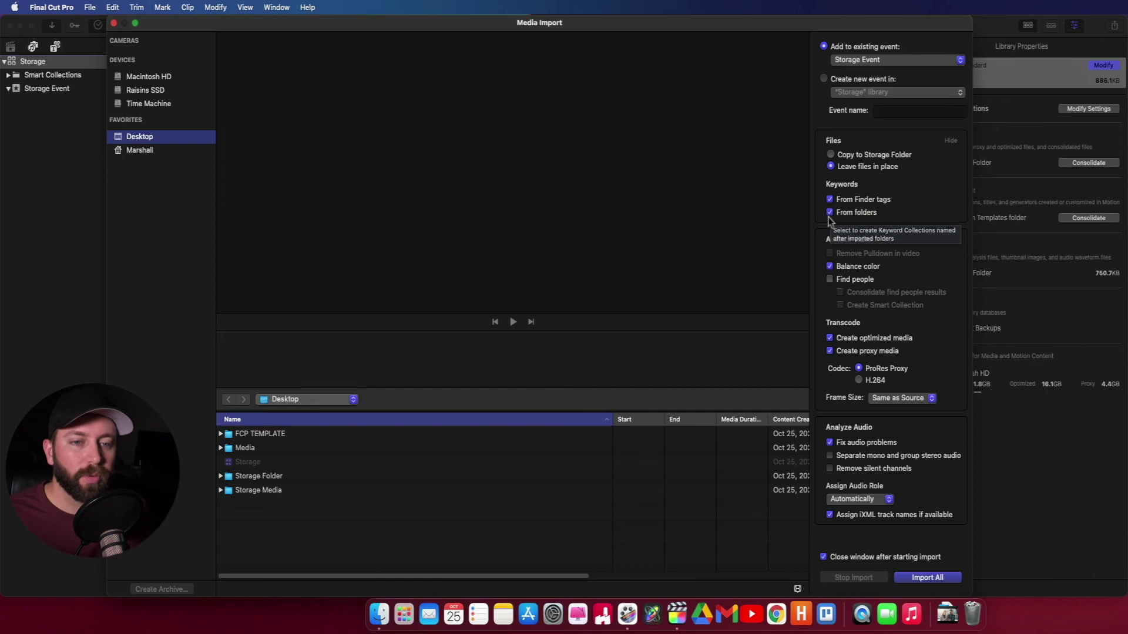
pyautogui.click(253, 494)
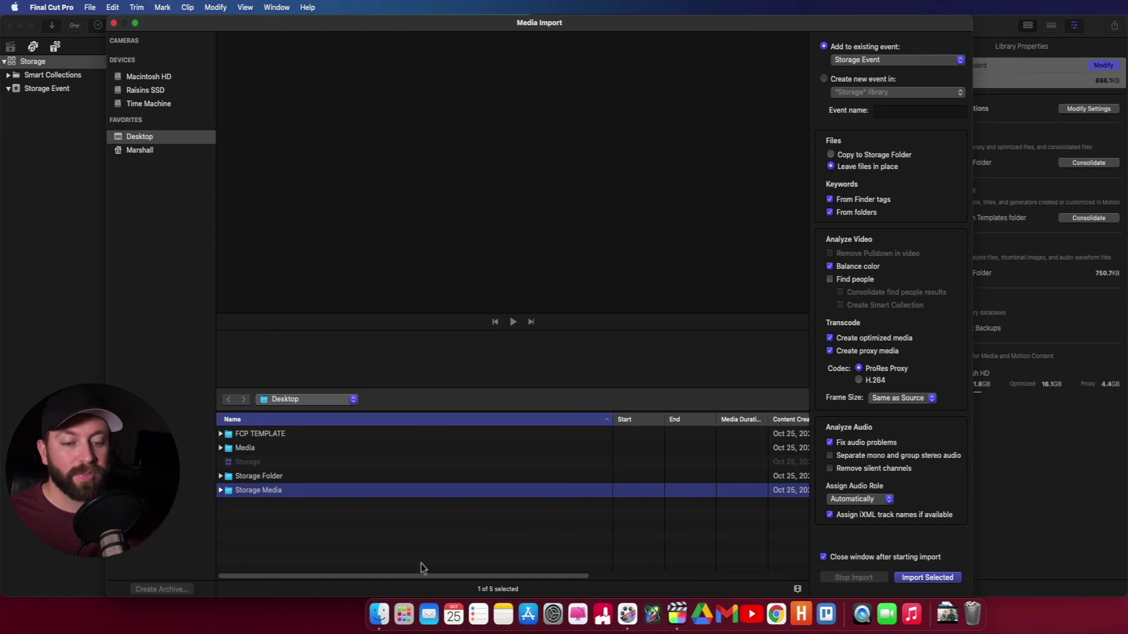
pyautogui.click(916, 579)
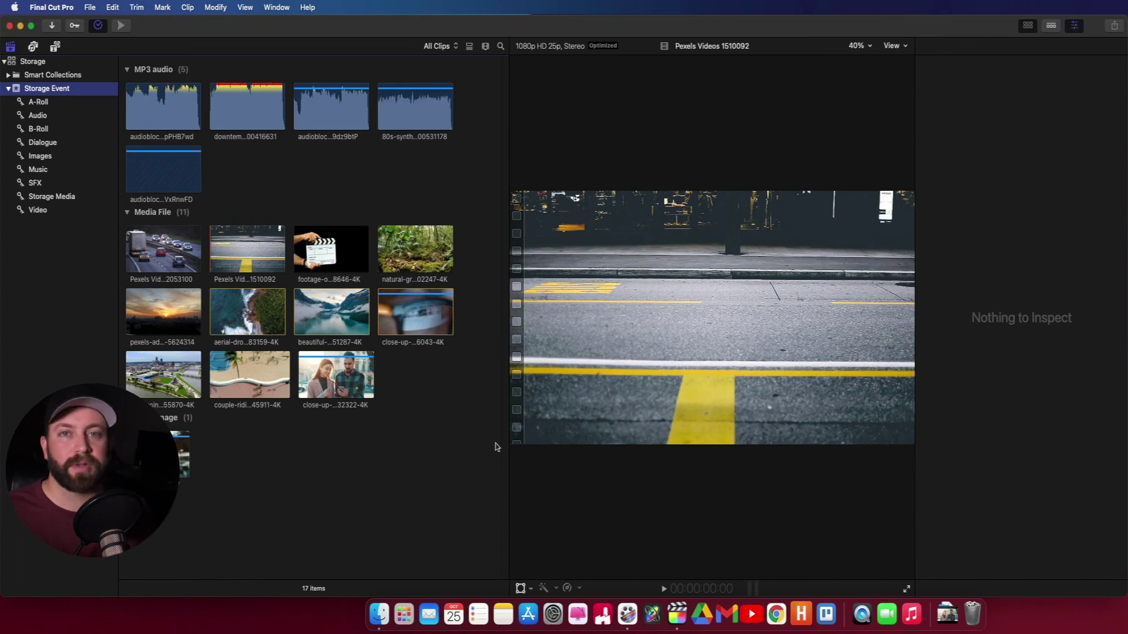
# Step: Browse the Audio keyword collection, then the SFX collection holding the synthwave guitar MP3
pyautogui.click(37, 115)
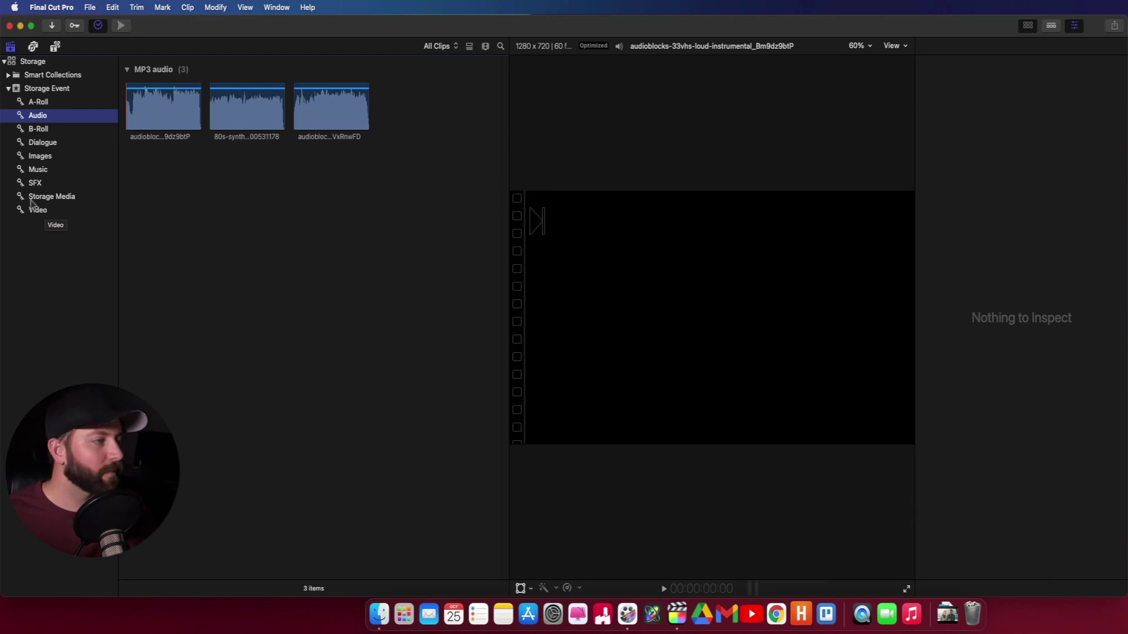
pyautogui.click(41, 183)
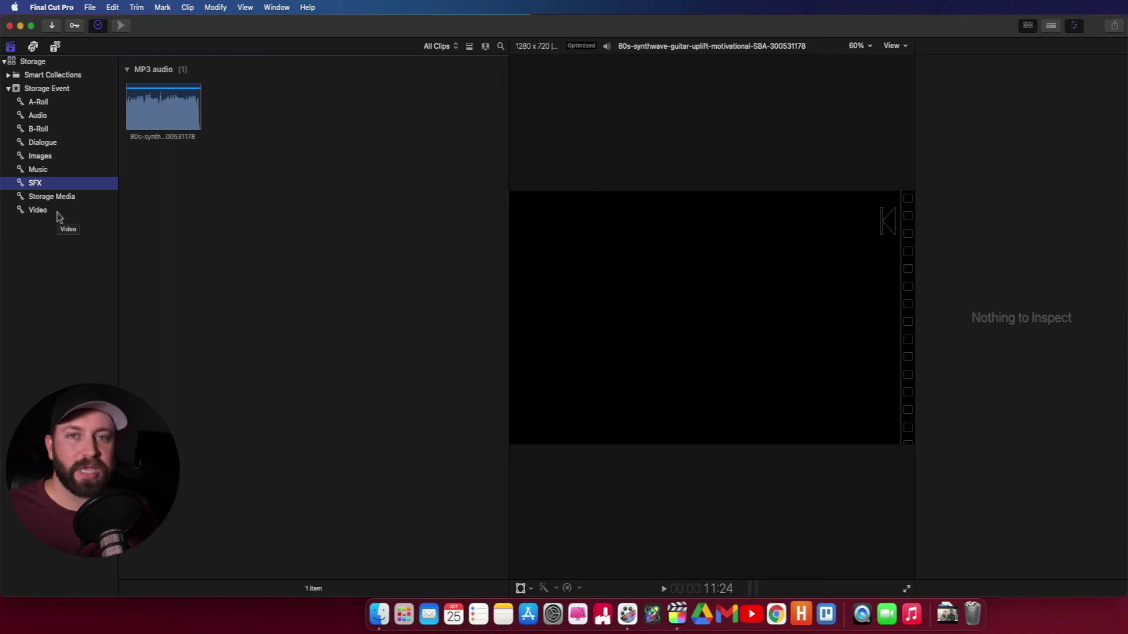
pyautogui.click(347, 170)
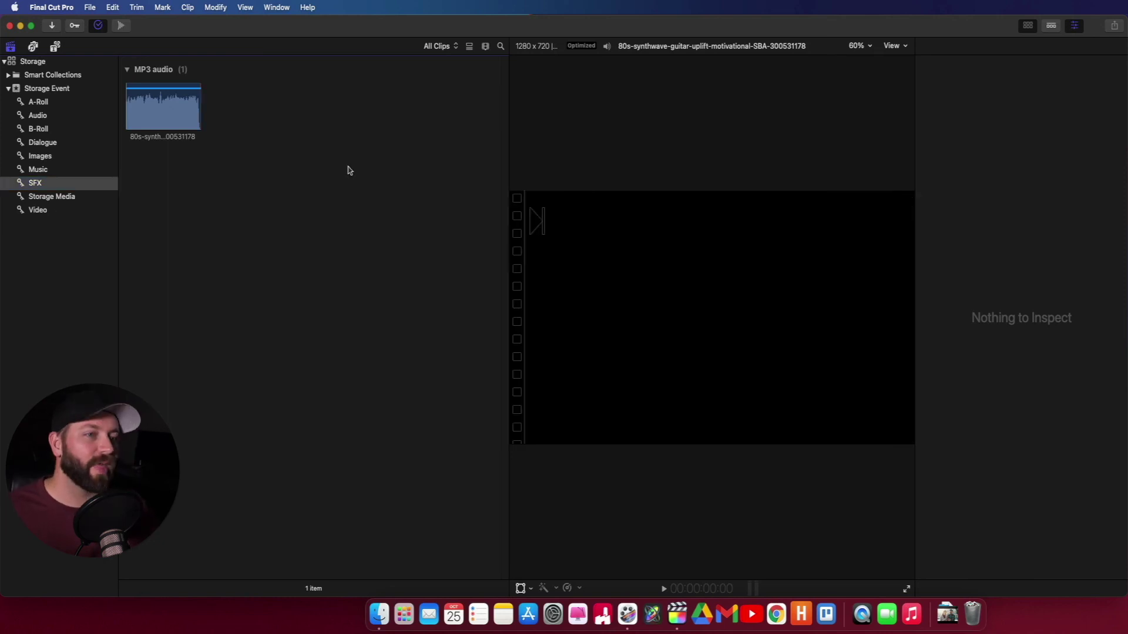